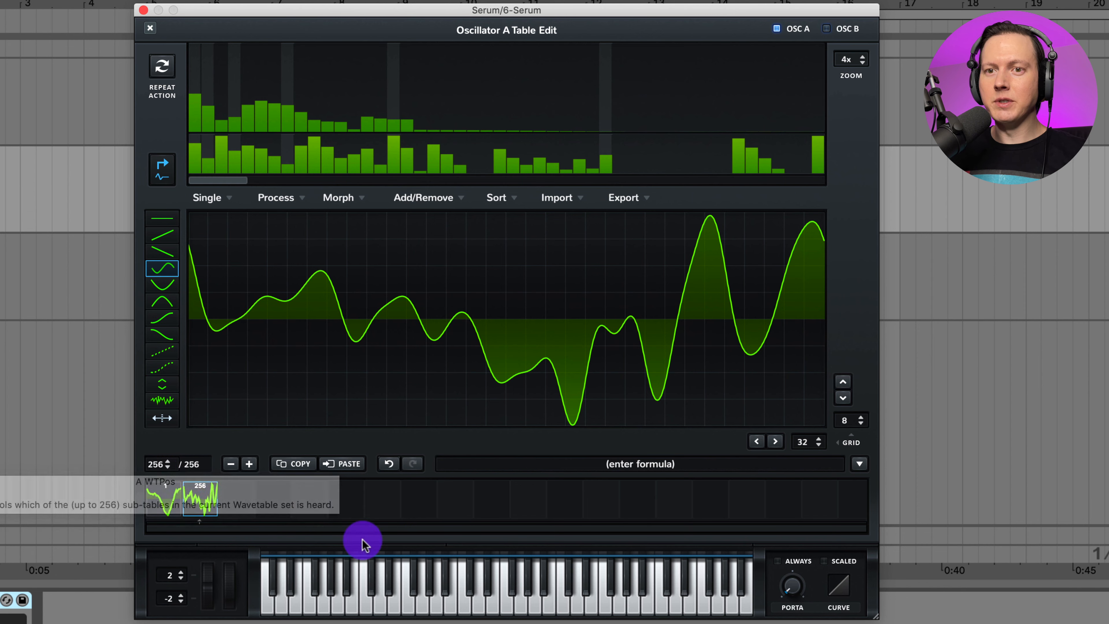
Inspect the first frame of oscillator A's wavetable, close the table editor and try the wavetable position control
click(167, 509)
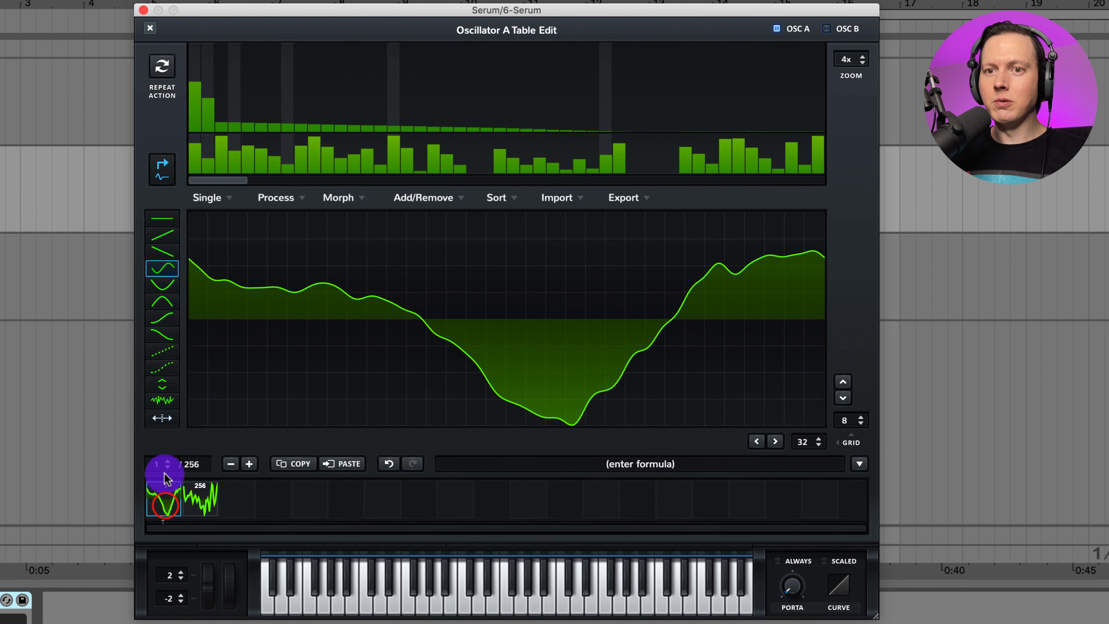
drag(156, 469, 178, 520)
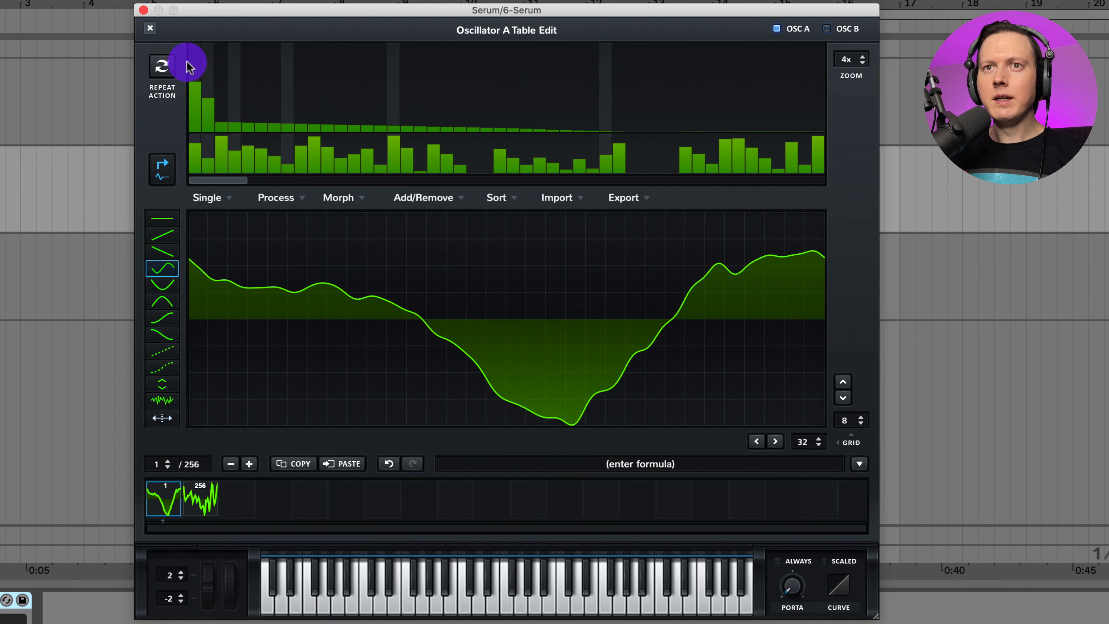
click(149, 29)
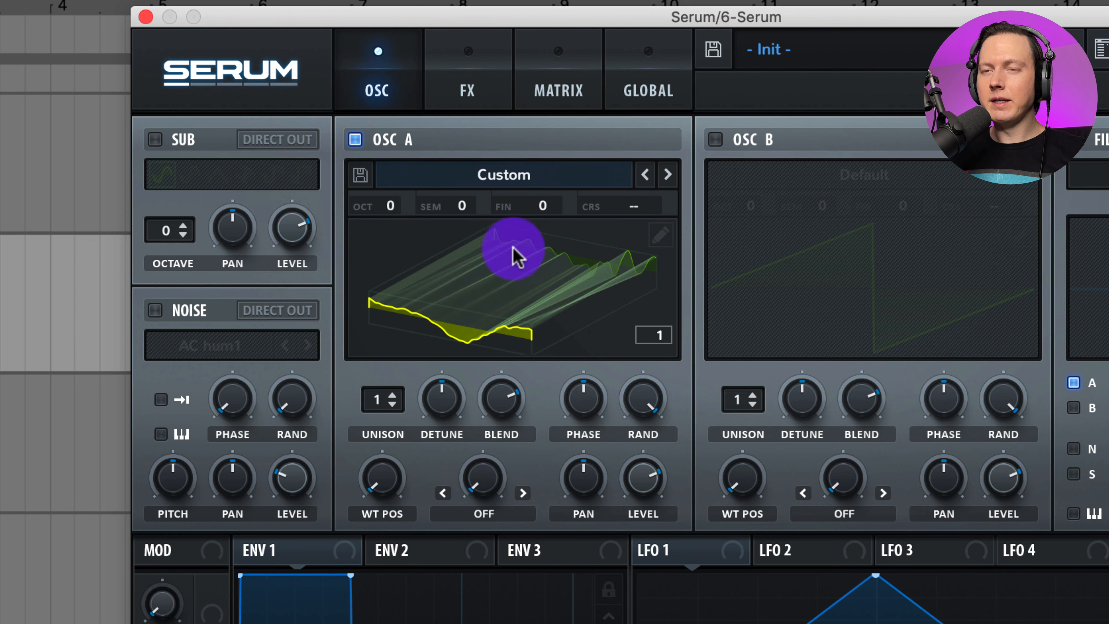
drag(384, 488, 389, 527)
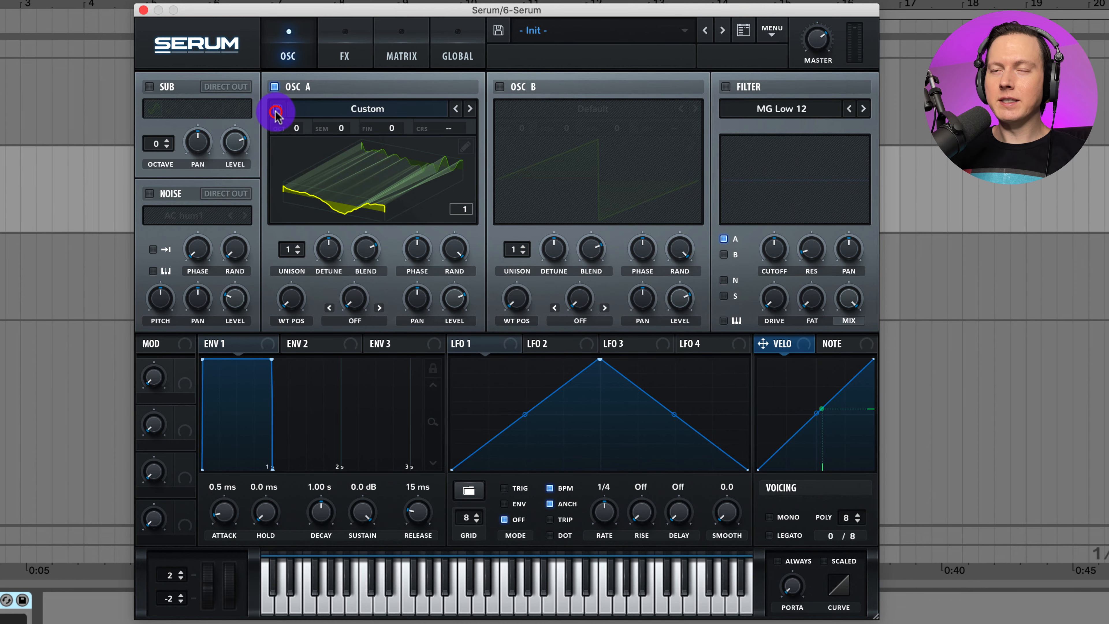
click(275, 113)
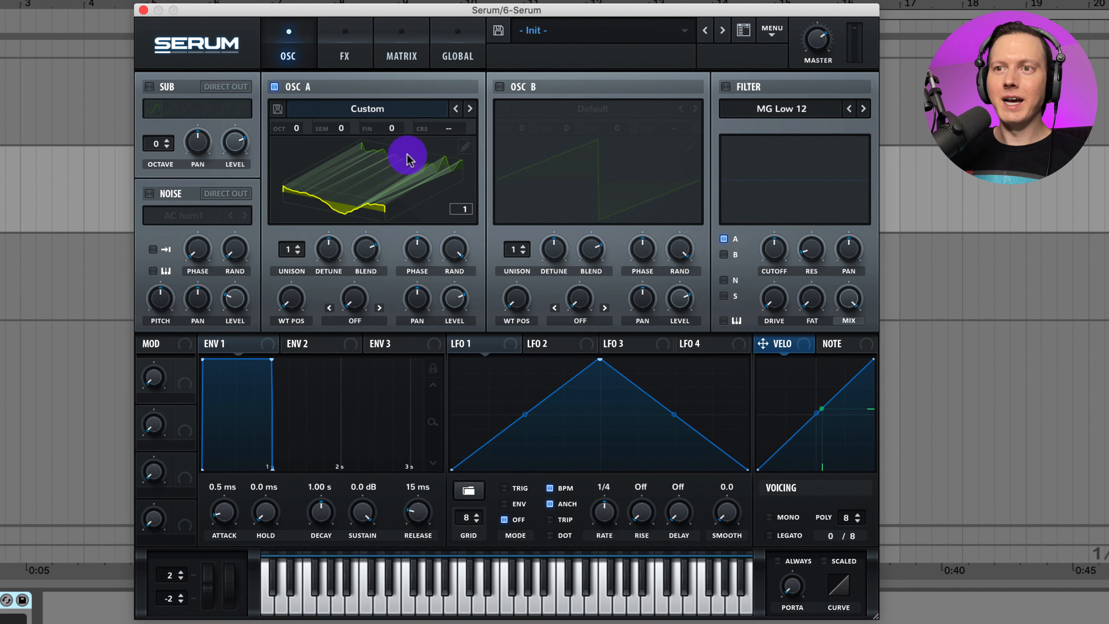
Generate a speech wavetable for oscillator A by entering "computer music" in quotation marks as the formula, and close the table editor
click(466, 148)
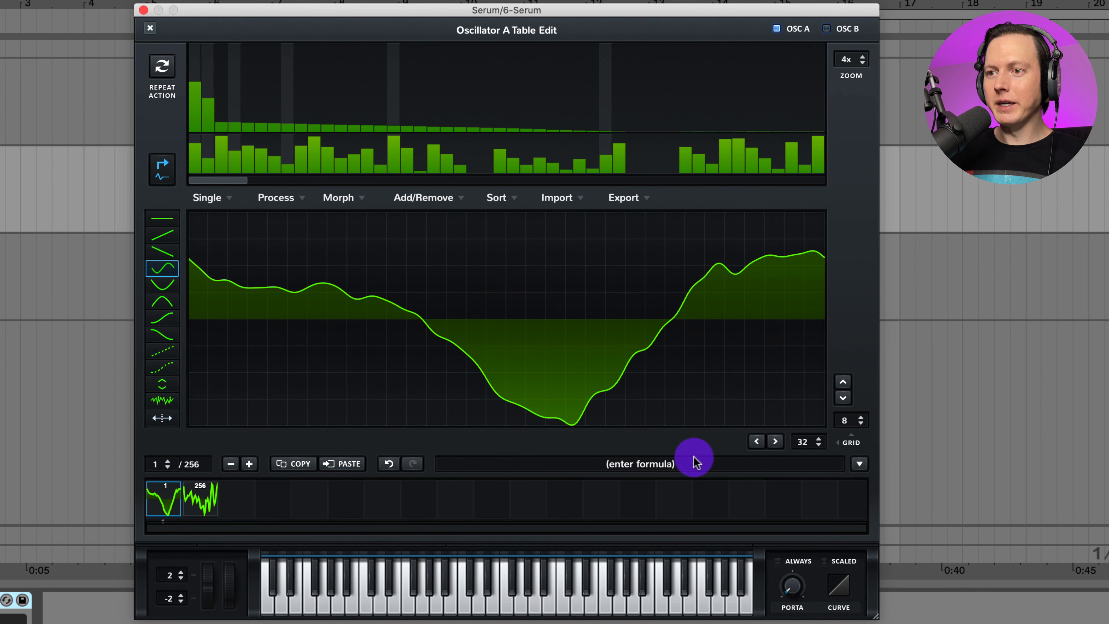
click(648, 464)
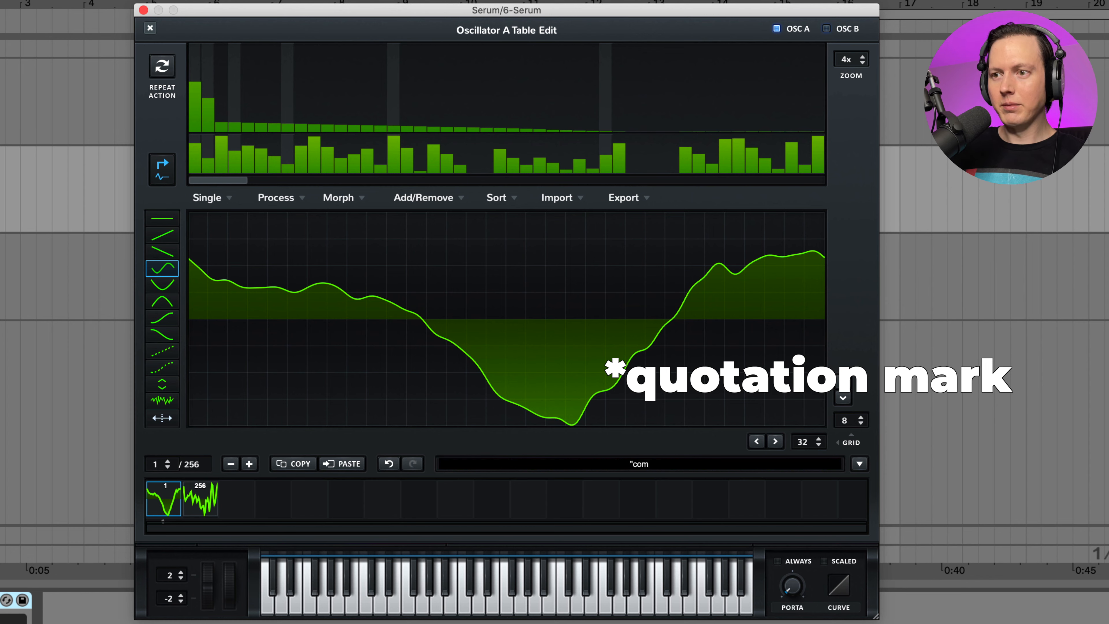
text("computer music)
mouse_move(678, 462)
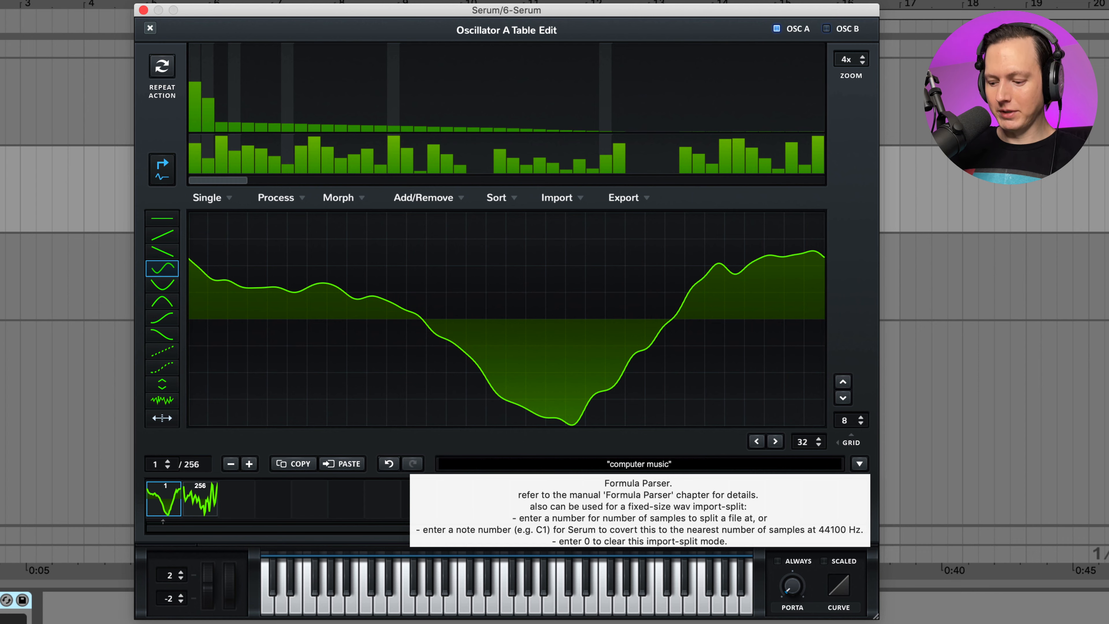
key(Return)
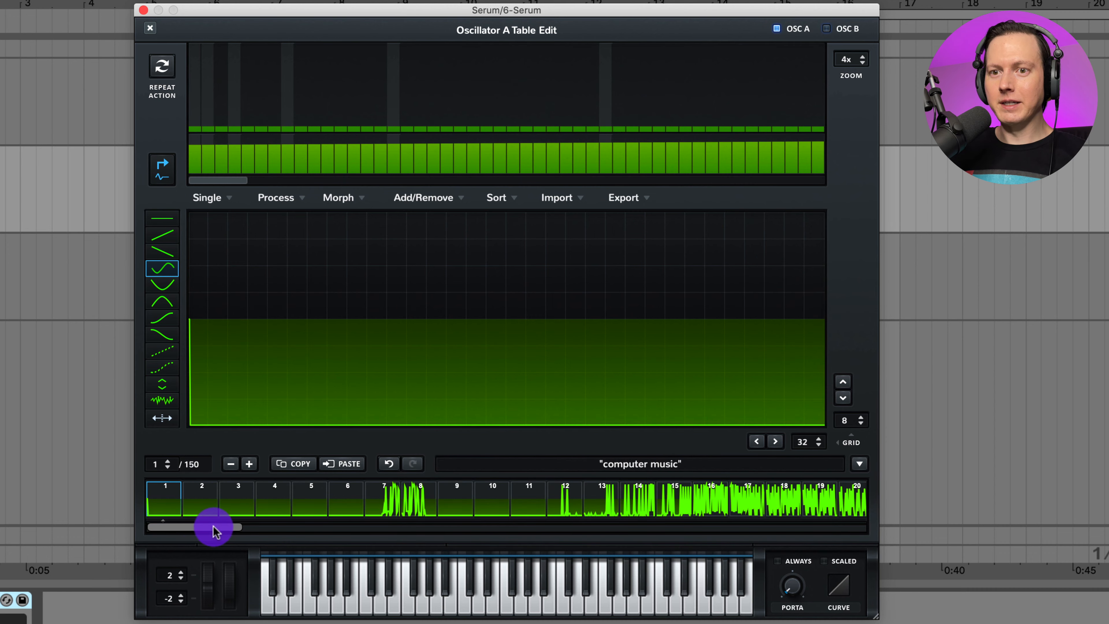
drag(214, 527, 167, 529)
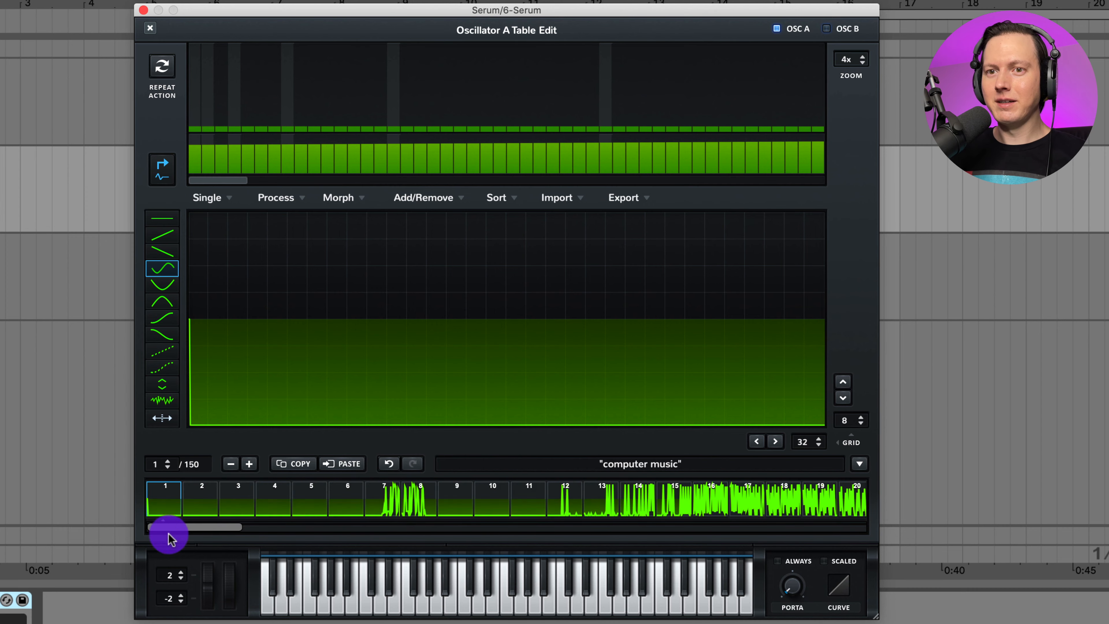
click(151, 29)
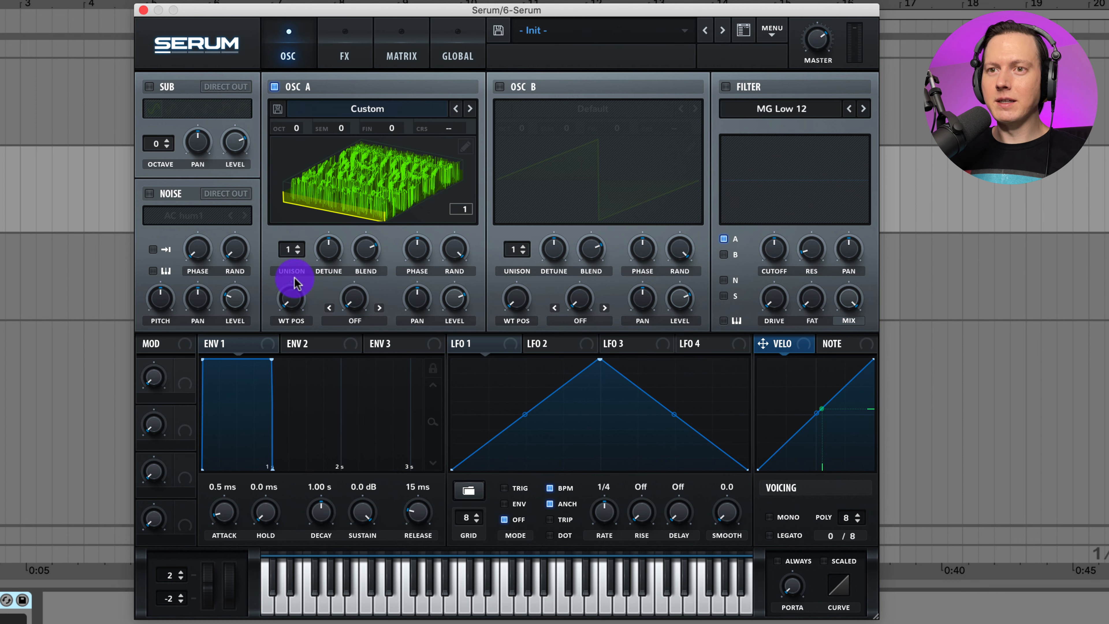
Shape LFO 1 as a rising ramp in ENV mode with a one-bar rate and assign it to oscillator A's wavetable position
mouse_move(292, 300)
mouse_down()
mouse_move(289, 223)
mouse_move(288, 305)
mouse_up()
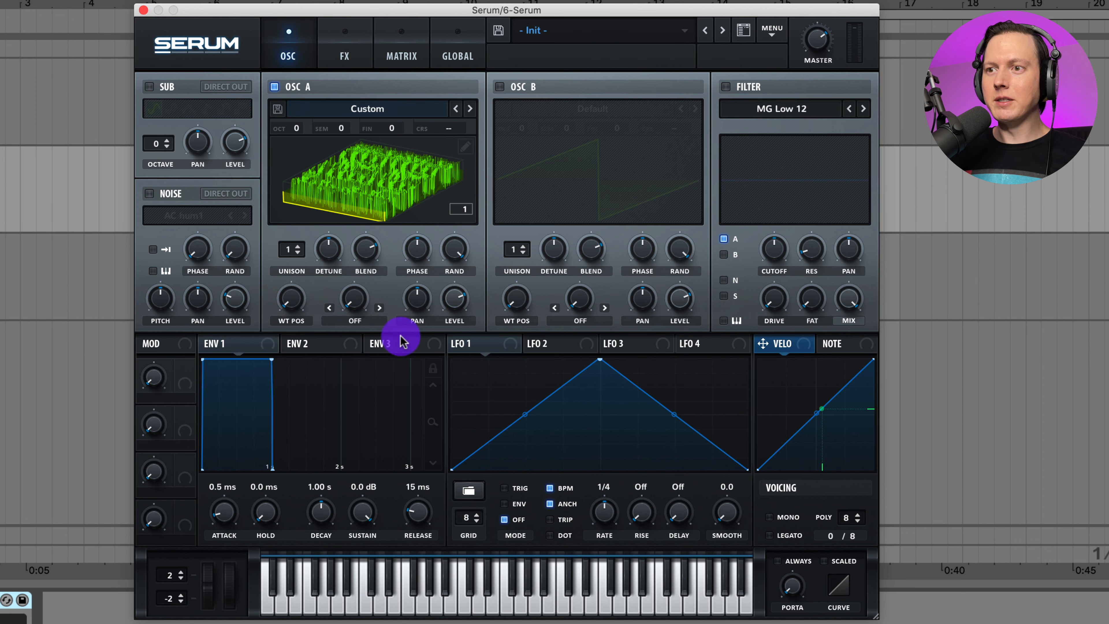
drag(598, 360, 745, 360)
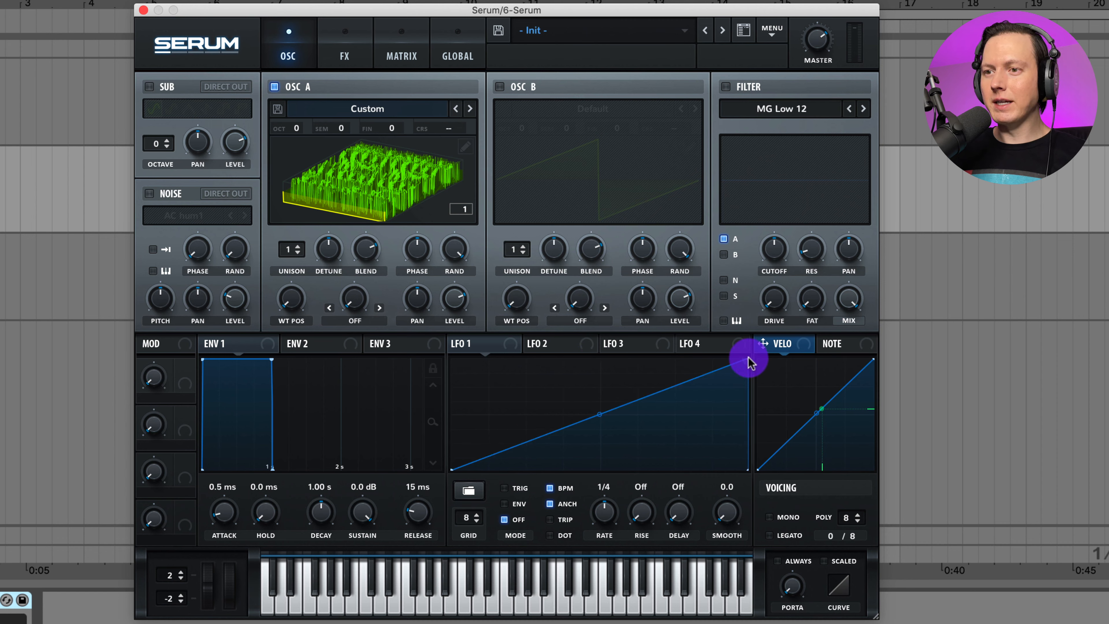
click(505, 504)
drag(610, 491, 620, 556)
click(546, 505)
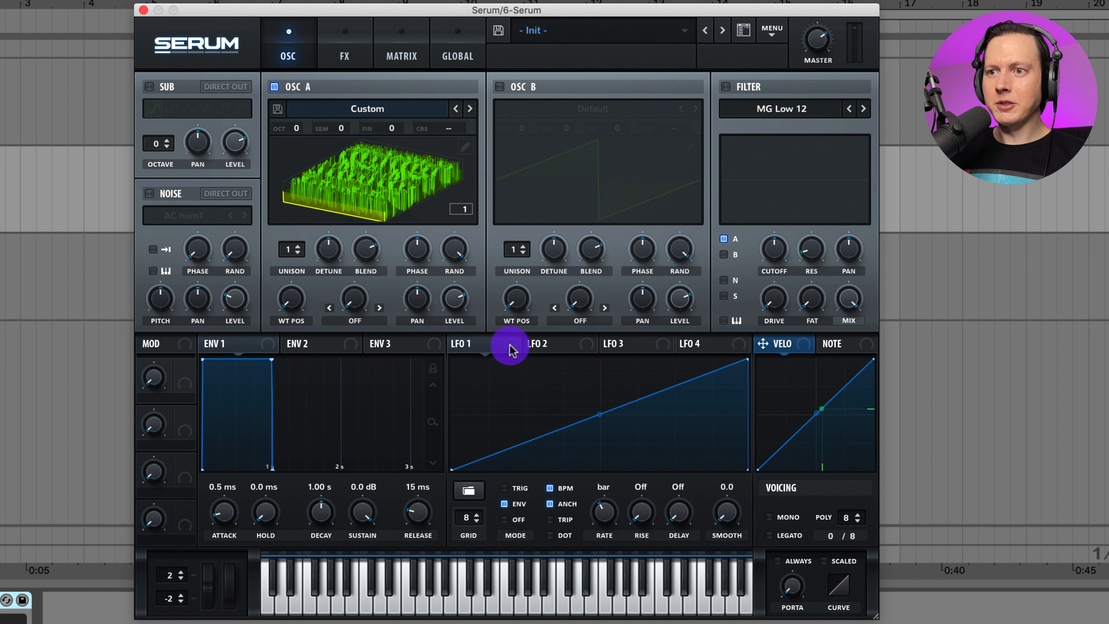
drag(511, 349, 291, 298)
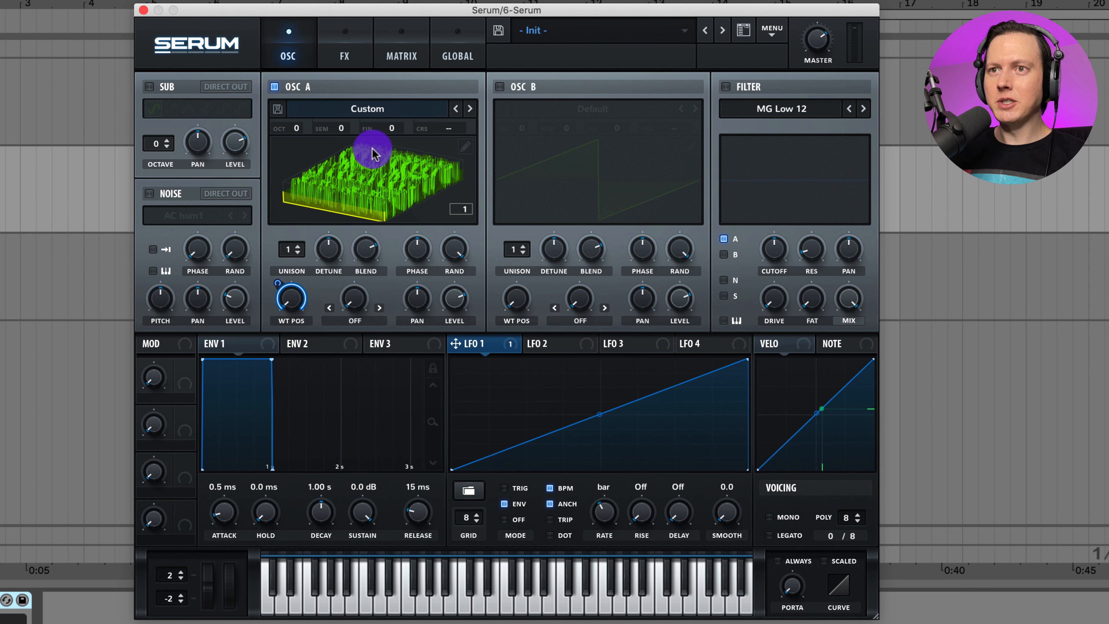
Set oscillator A's octave to -2 and adjust the master volume
drag(811, 34, 824, 74)
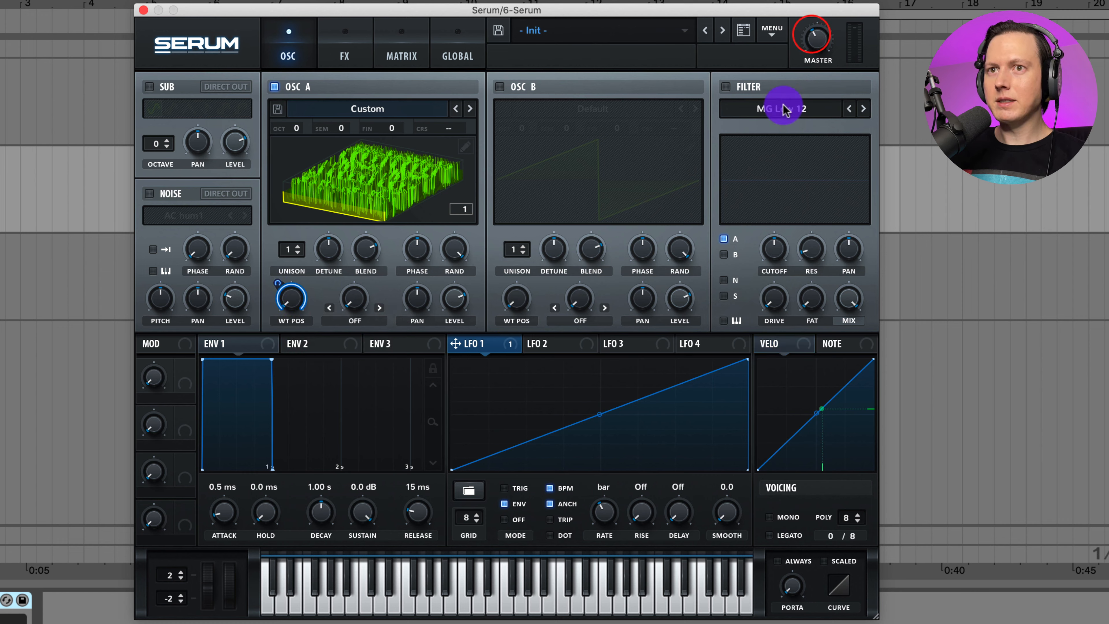
click(299, 128)
drag(308, 168, 313, 188)
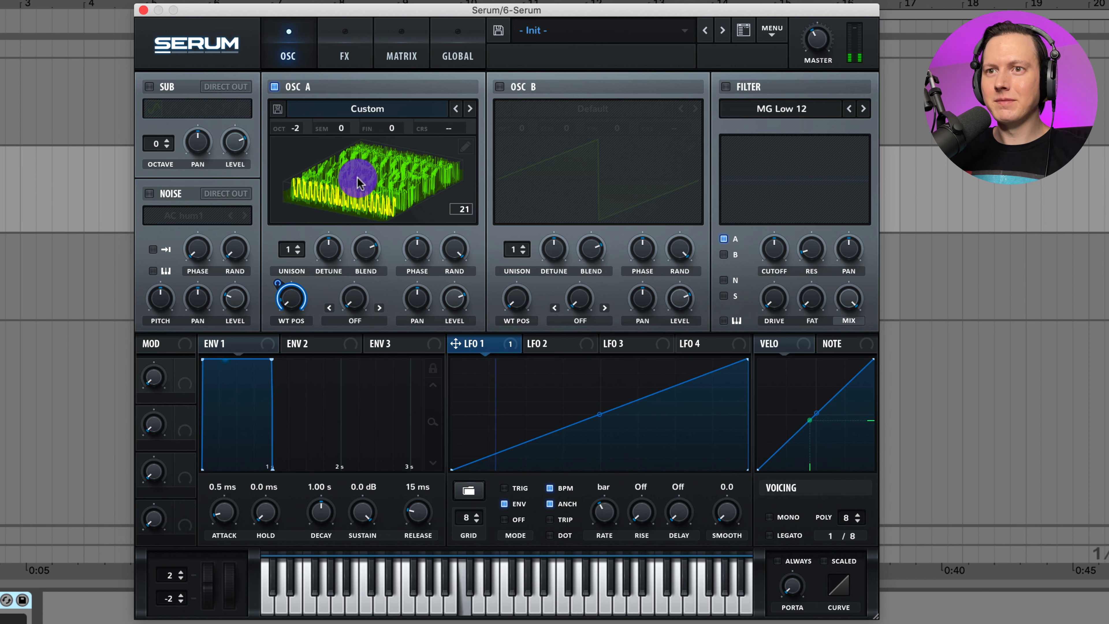
click(811, 43)
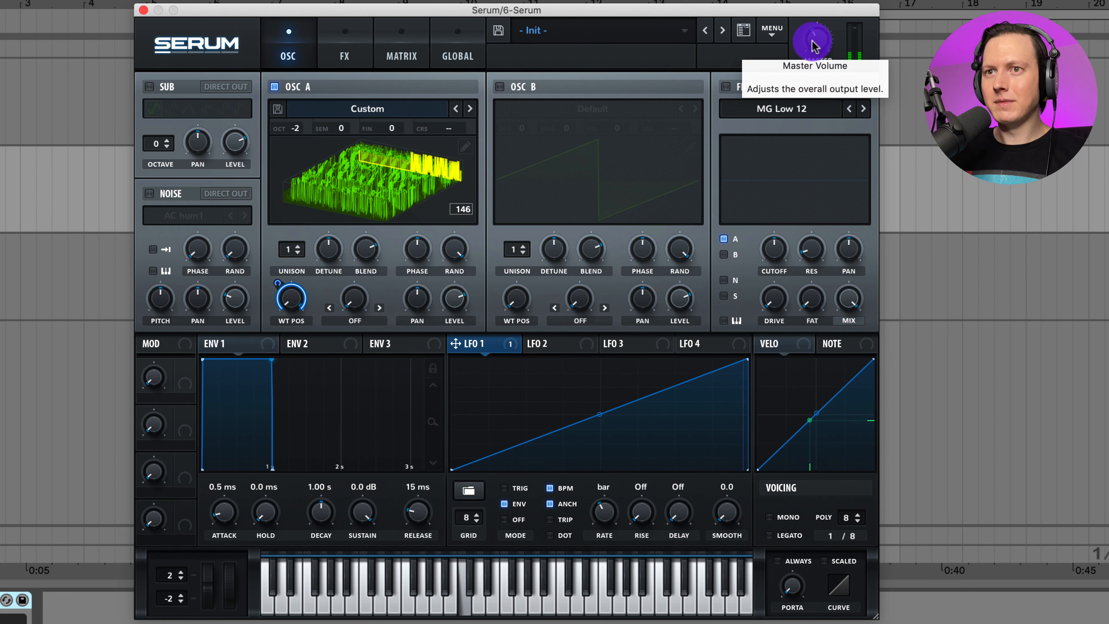
drag(813, 44, 820, 20)
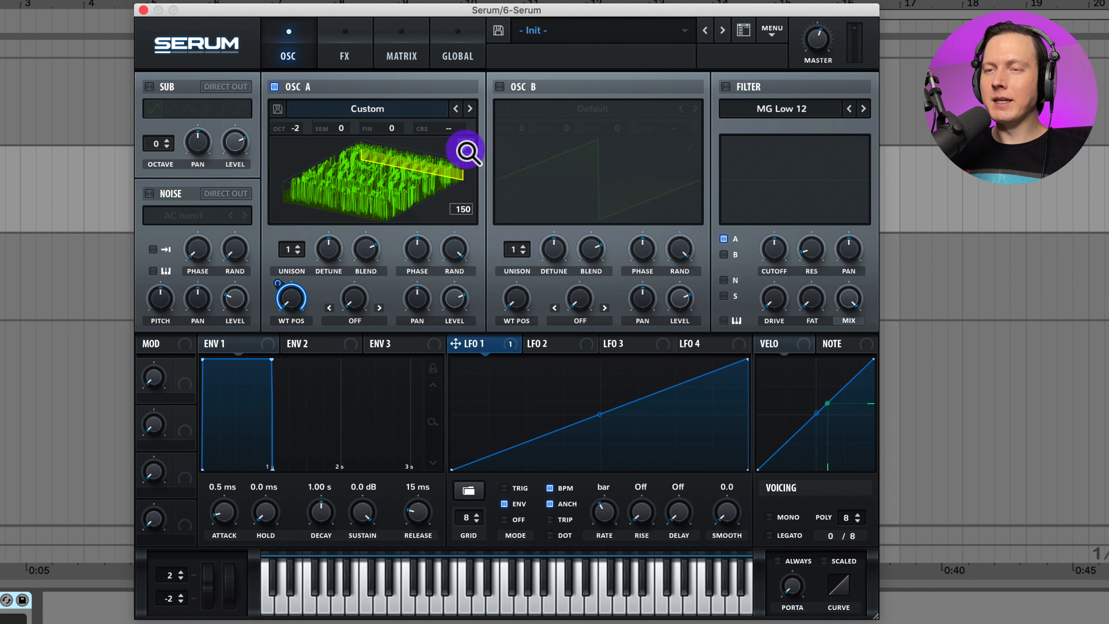
Crossfade the edges of oscillator A's wavetable frames by grid size with the horizontal grid set to 8, and close the table editor
click(466, 151)
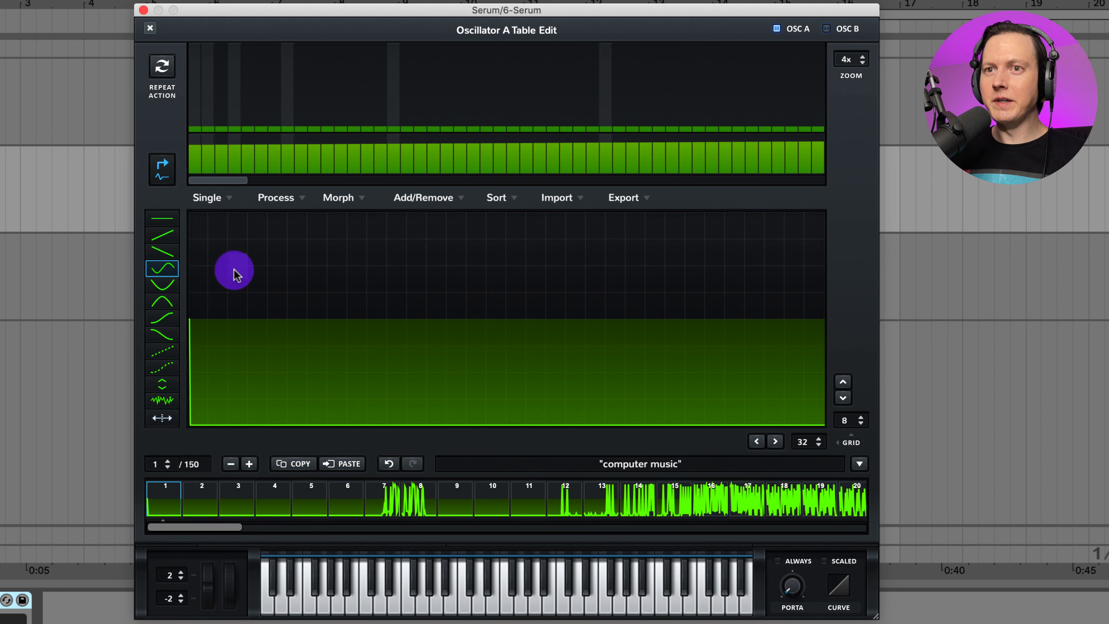
click(294, 200)
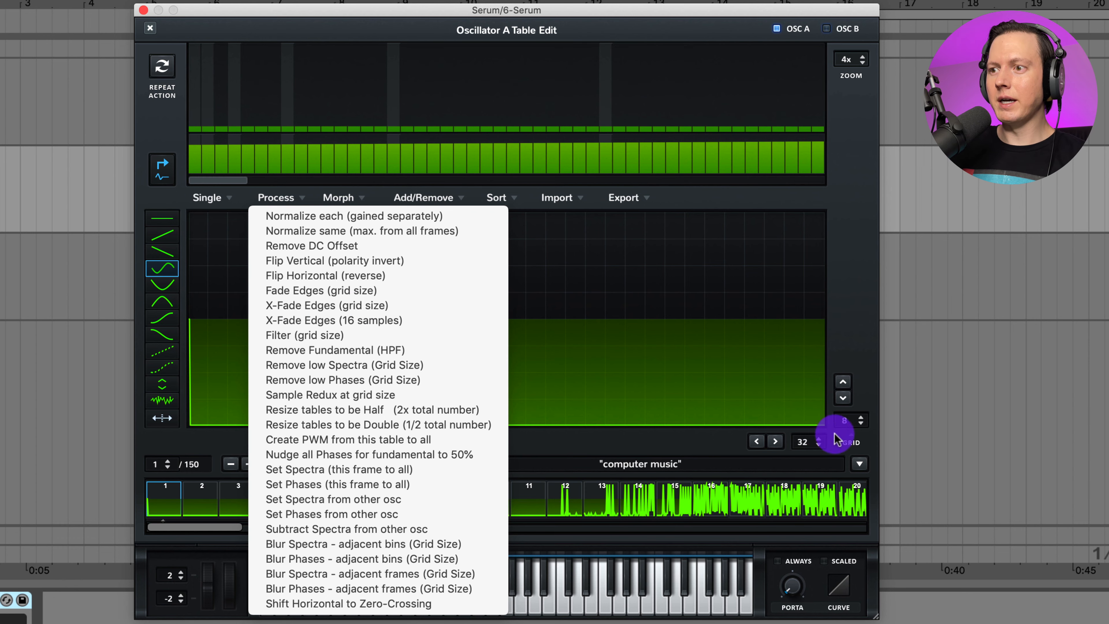
click(811, 445)
drag(805, 465, 810, 506)
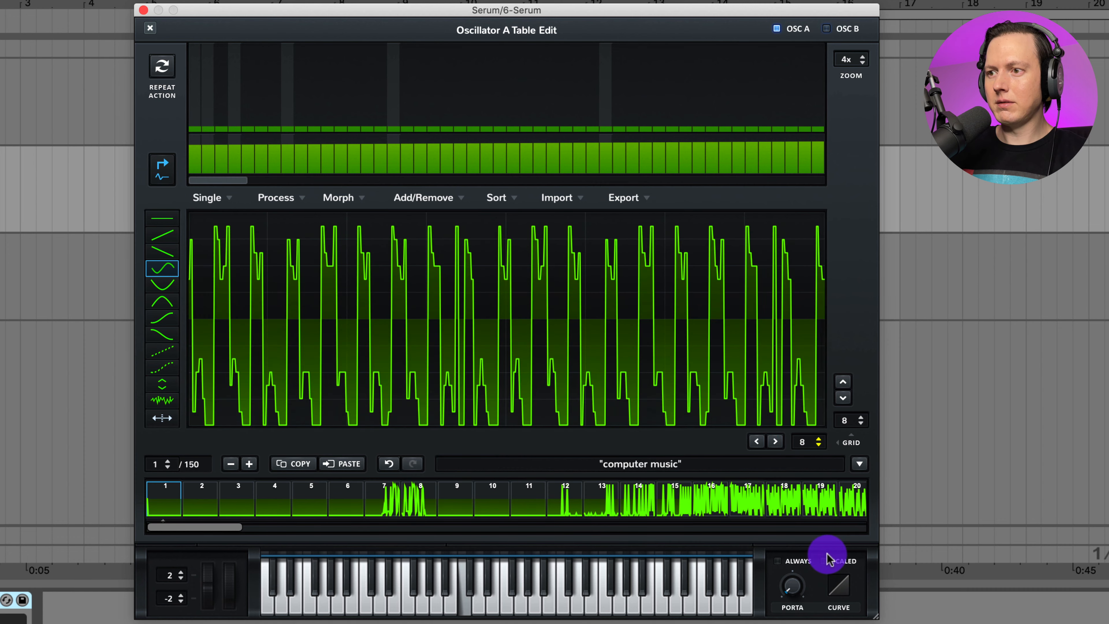
click(277, 197)
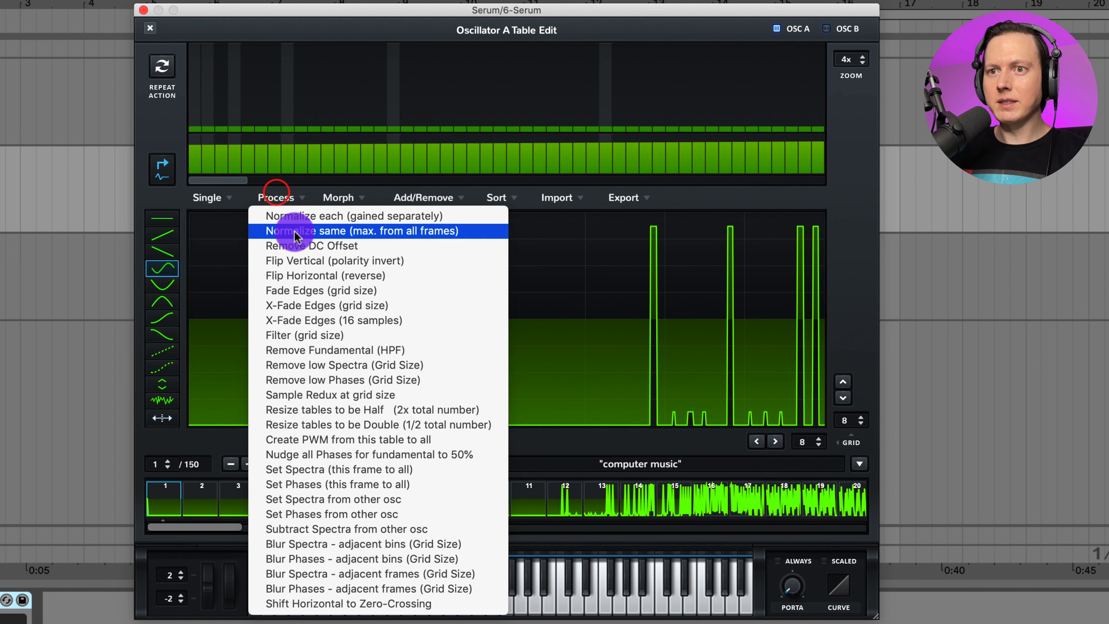
click(327, 308)
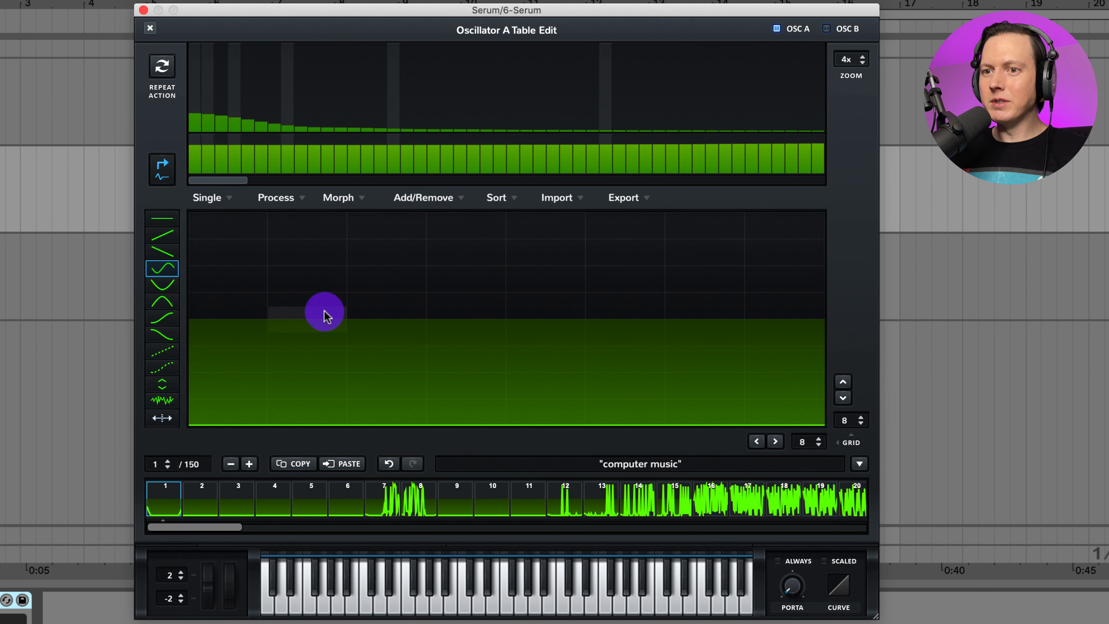
click(150, 29)
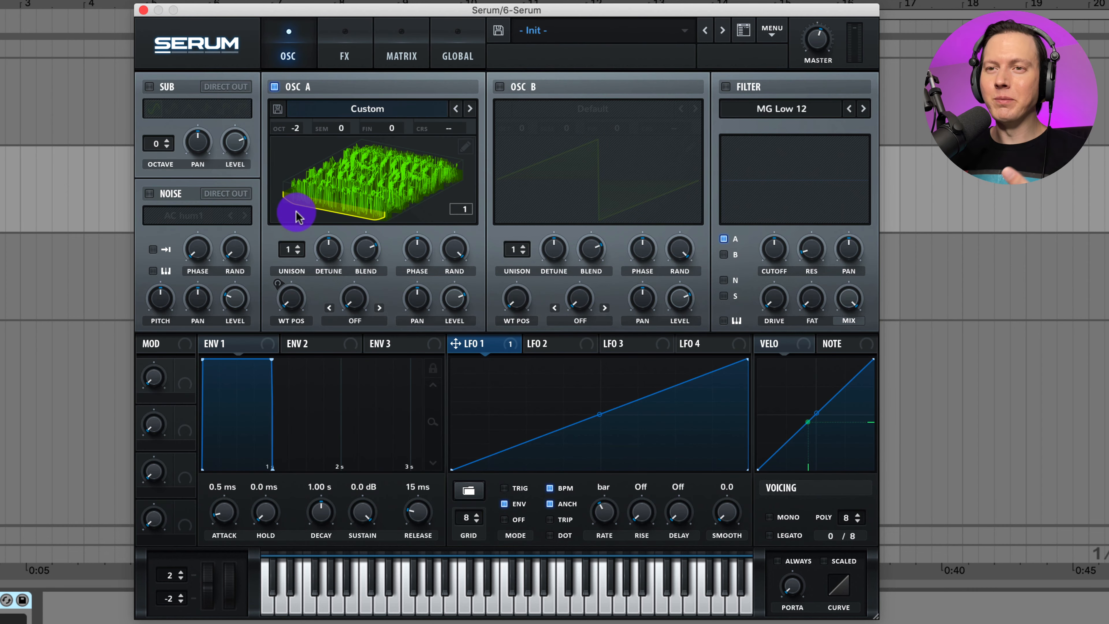
Toggle the bypass of the LFO 1 modulation on oscillator A's wavetable position
right_click(280, 288)
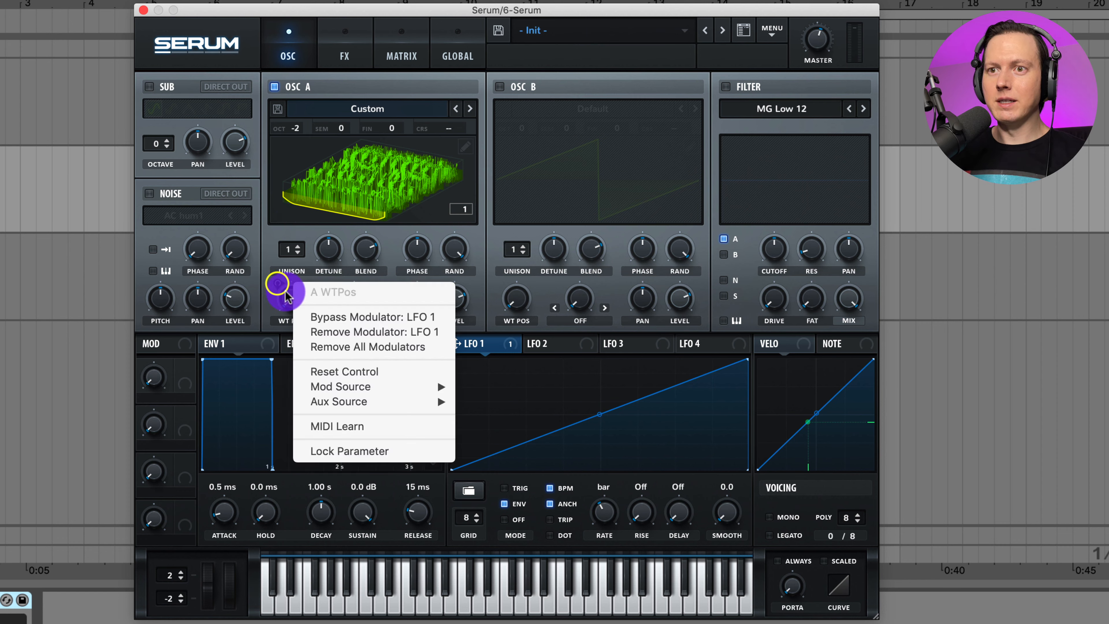
click(383, 319)
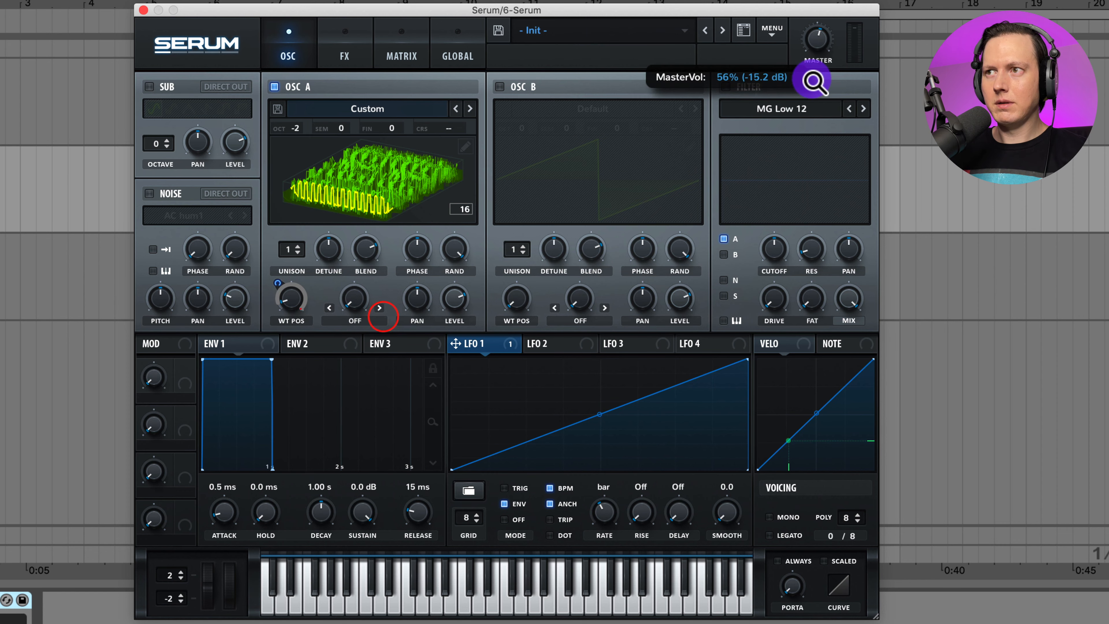
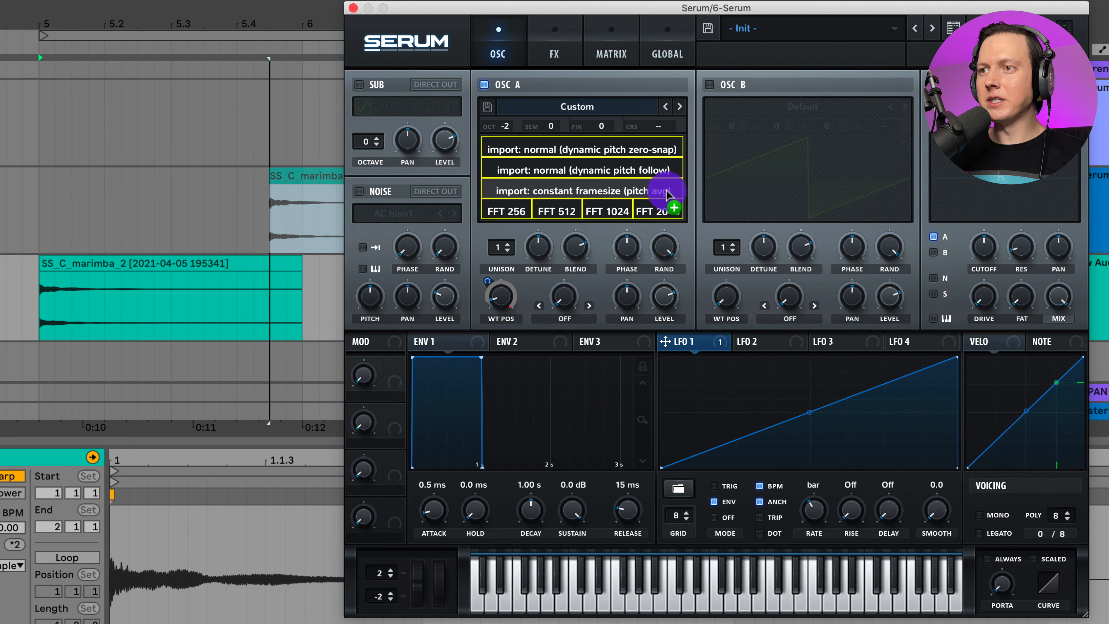
Import the SS_C_marimba_2 audio clip into oscillator A using the normal (dynamic pitch zero-snap) option
drag(666, 195, 650, 151)
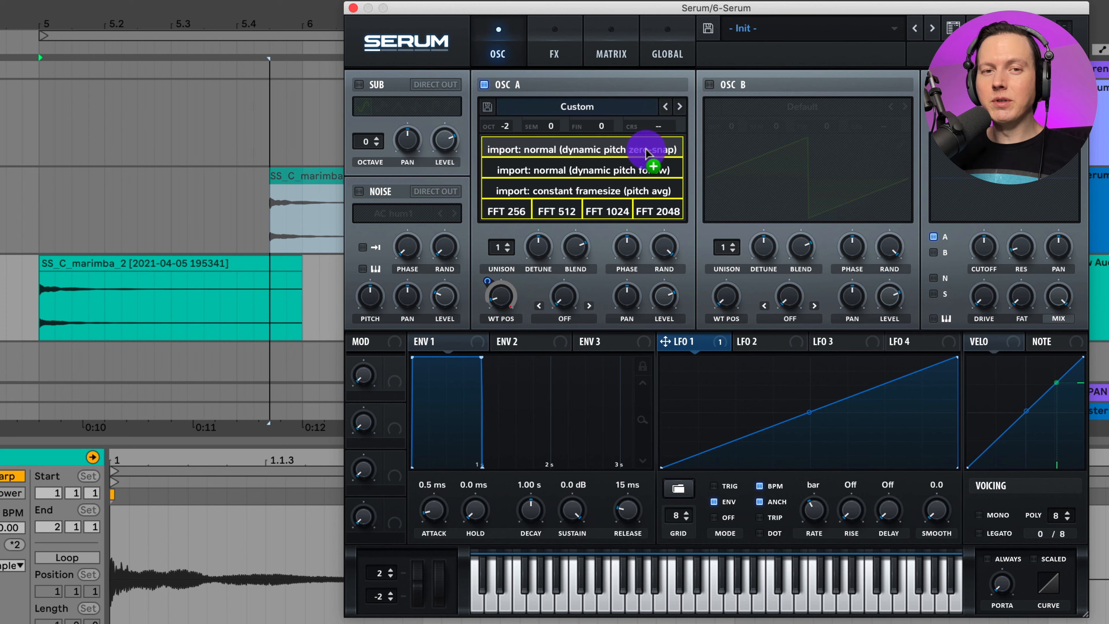
drag(646, 150, 640, 186)
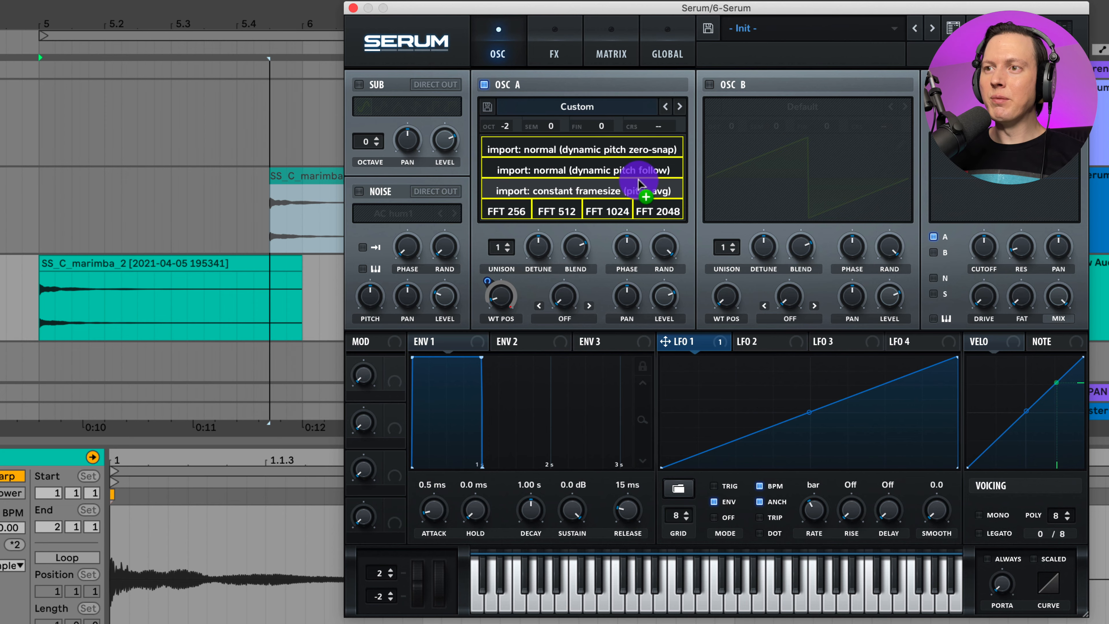
drag(638, 180, 588, 157)
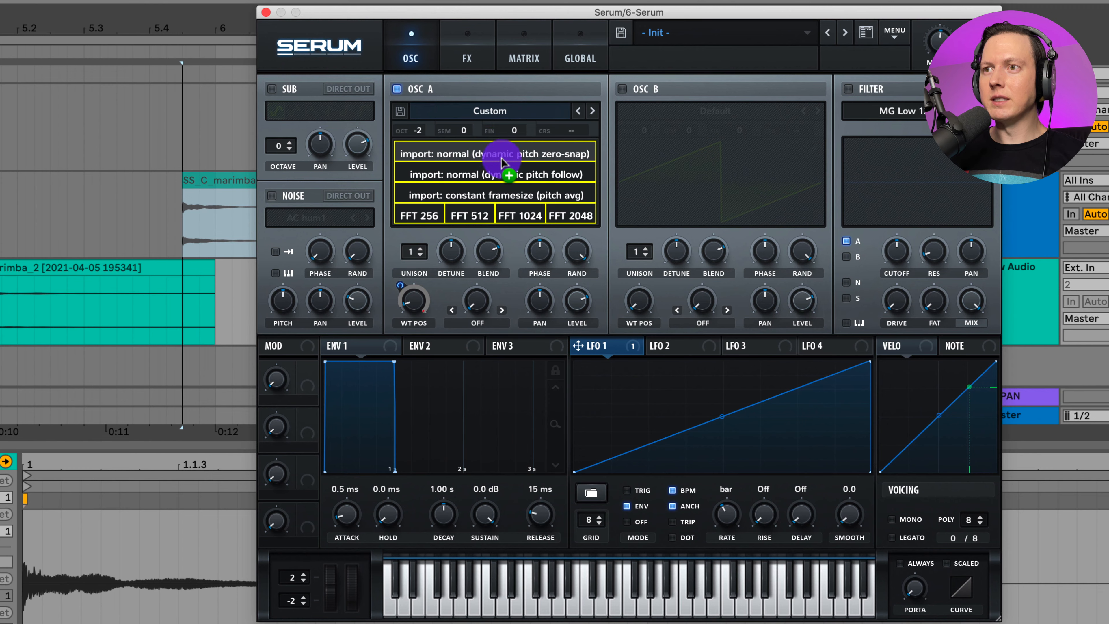
drag(506, 160, 506, 159)
Turn off BPM sync for LFO 1 and set its rate to 1.7 Hz
click(673, 490)
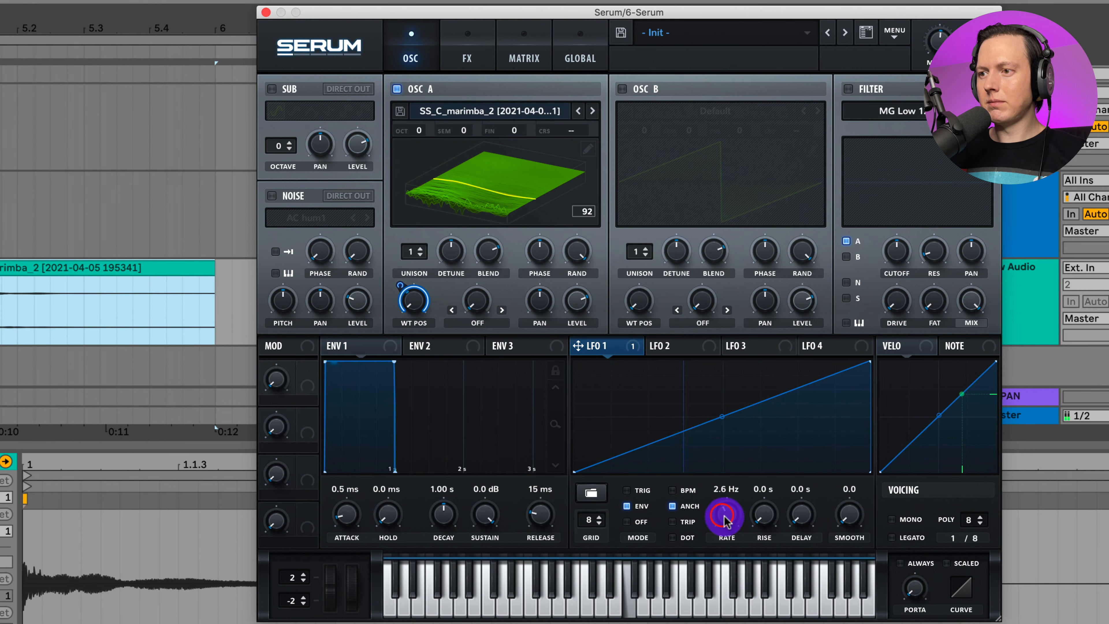
drag(721, 521, 721, 524)
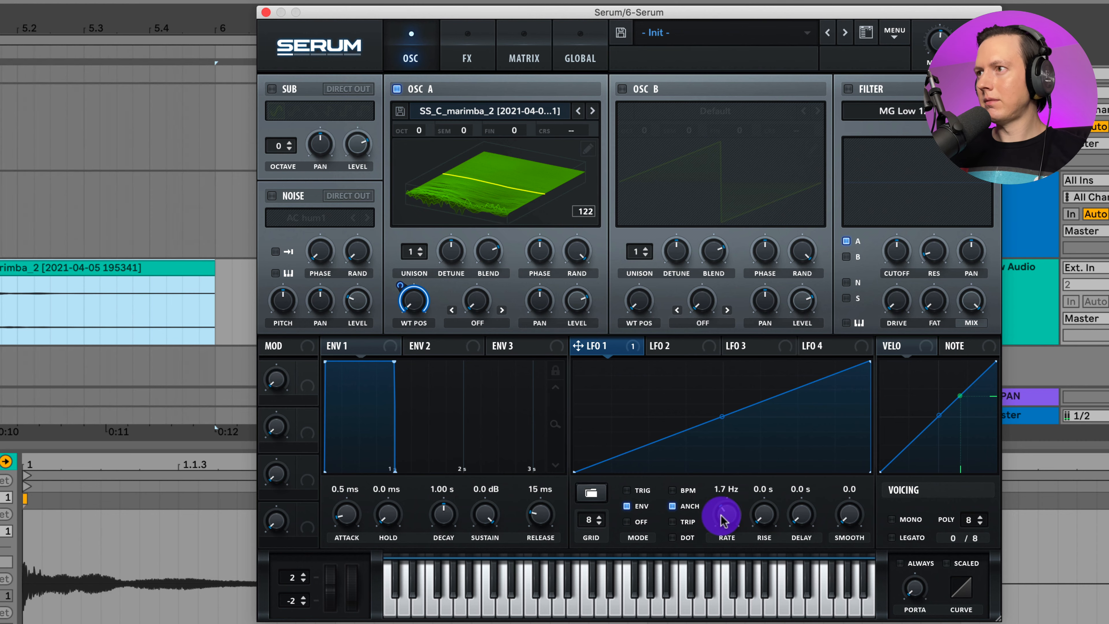
Reposition the synth window and import the marimba clip into oscillator A again using constant framesize (pitch avg)
drag(897, 13, 820, 38)
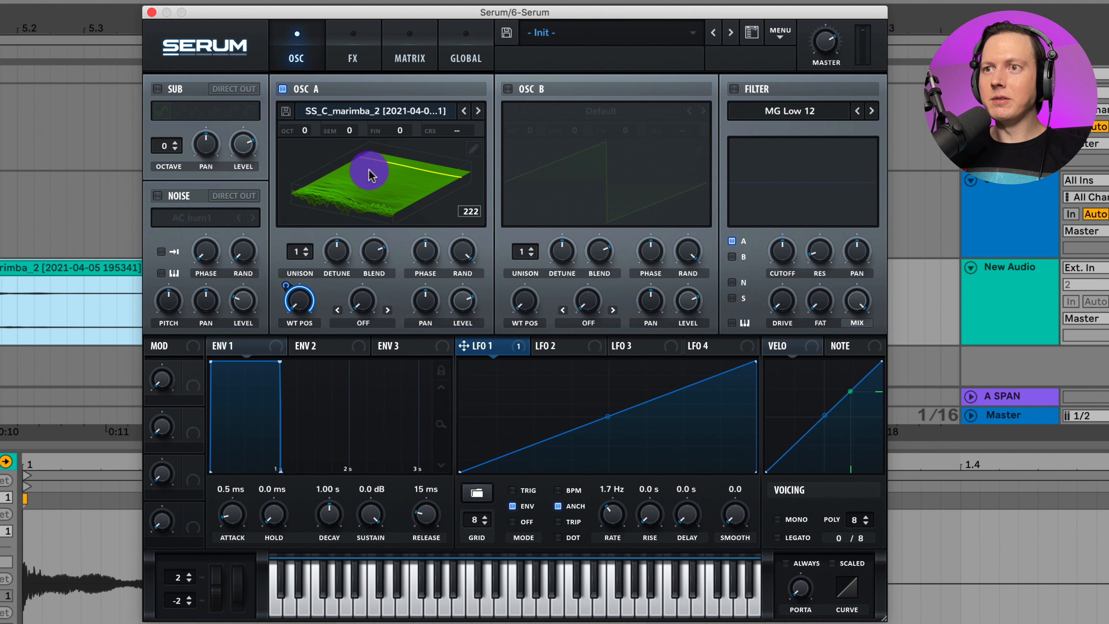
drag(27, 260, 349, 191)
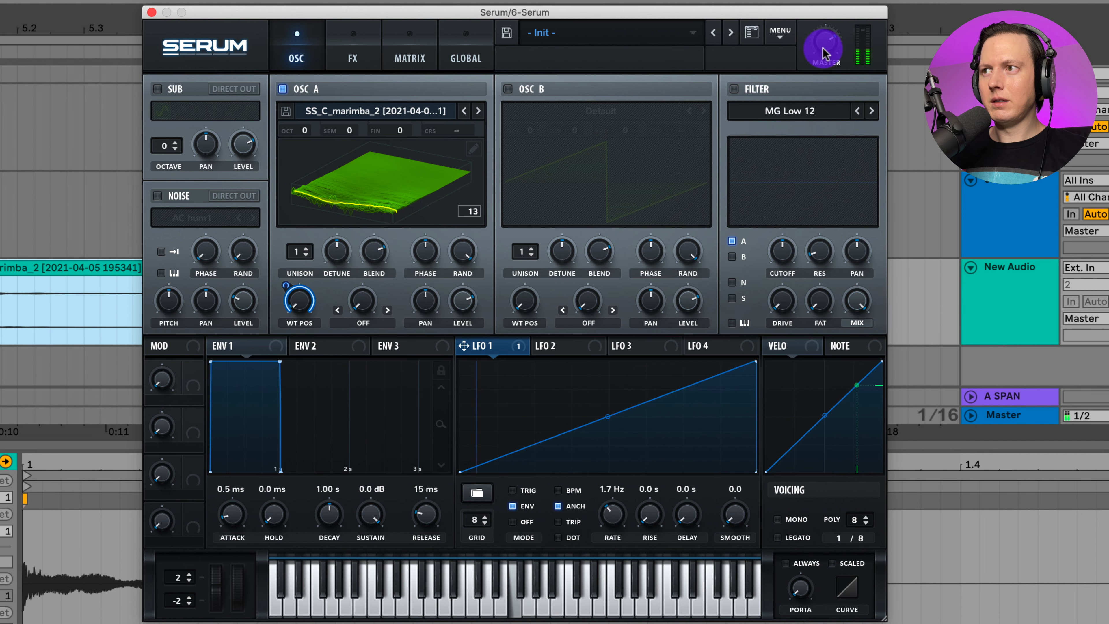
Adjust the master volume and import the SS_C_marimba_2 audio clip into oscillator A again
drag(829, 37, 829, 28)
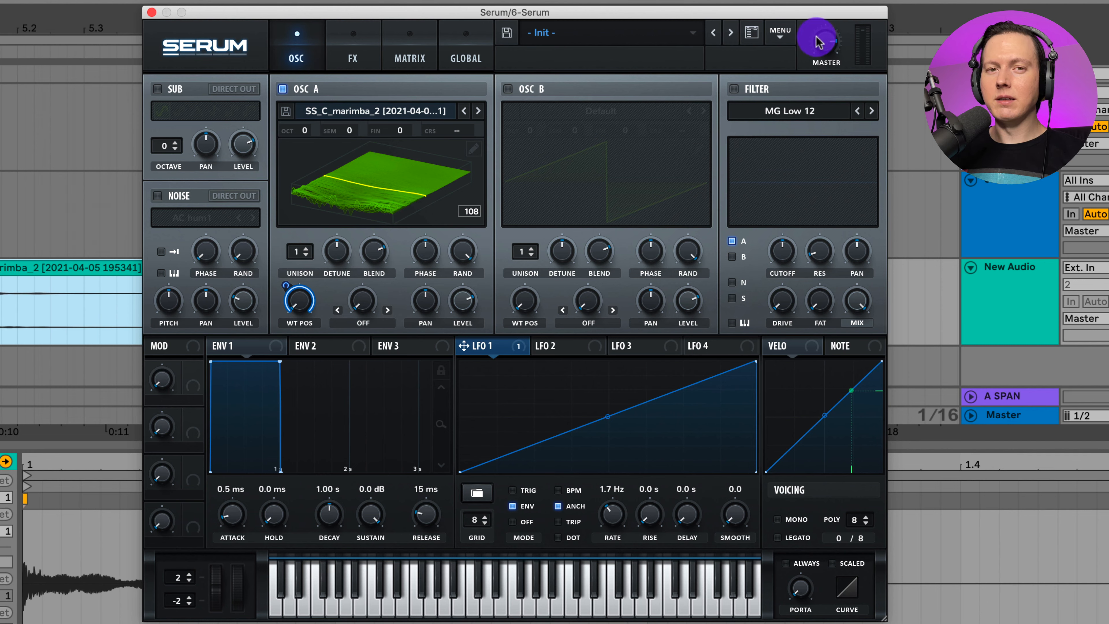
drag(4, 267, 365, 162)
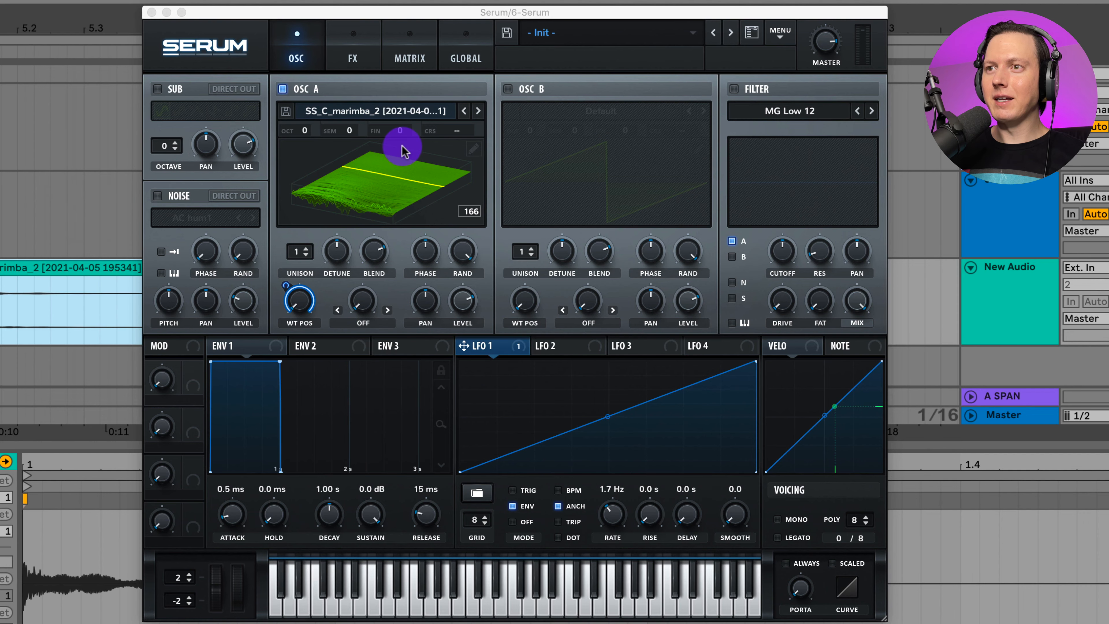
Open oscillator A's wavetable editor and clear the text in its formula field
click(465, 145)
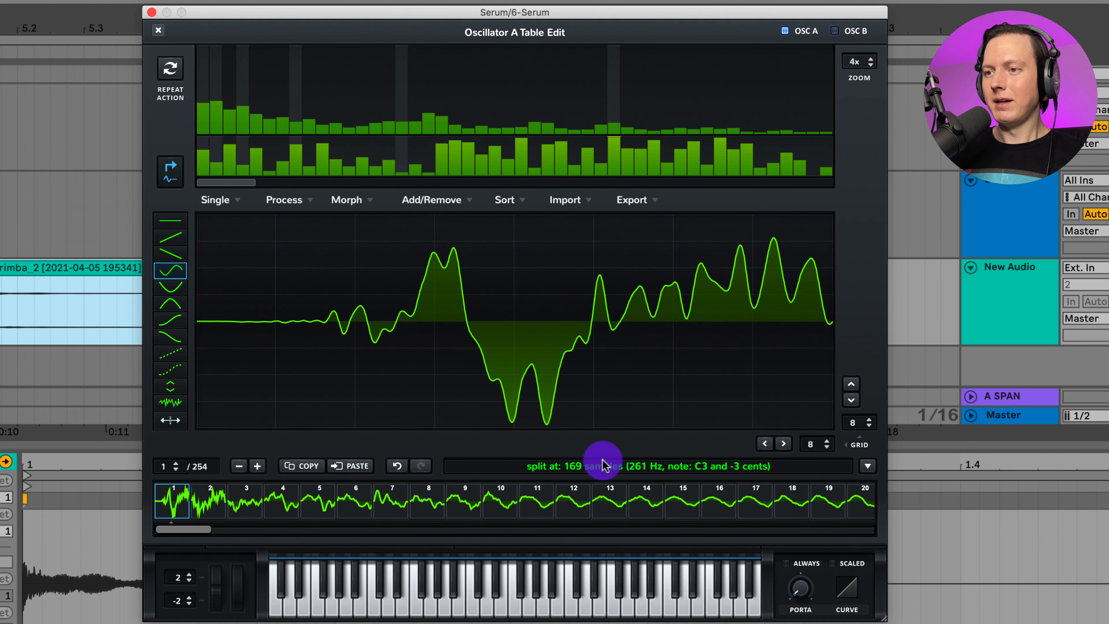
click(649, 465)
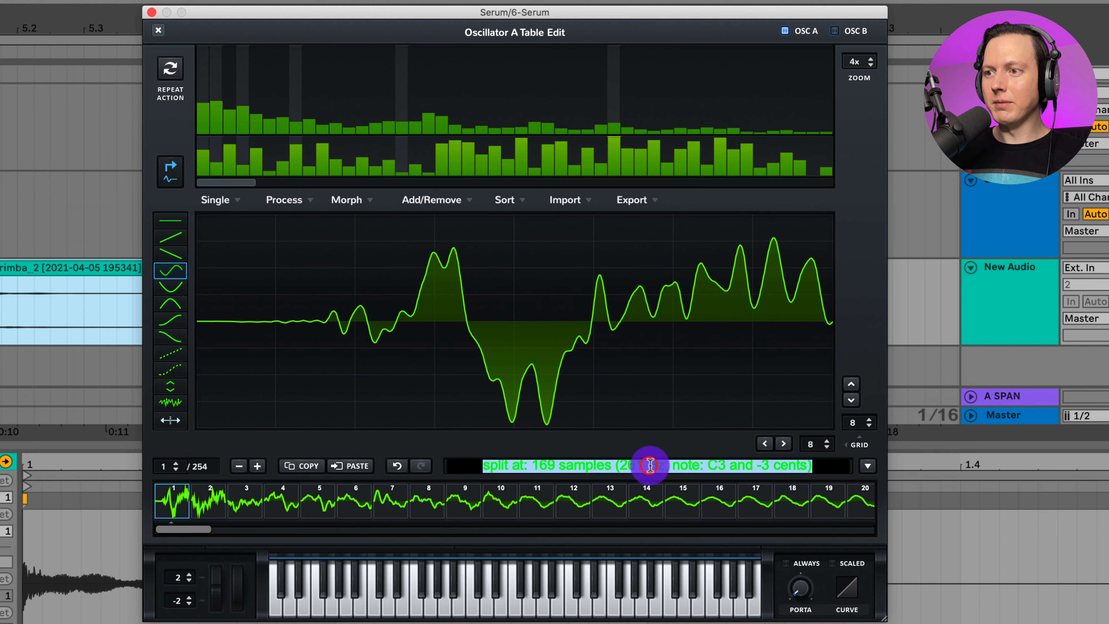
key(BackSpace)
key(Return)
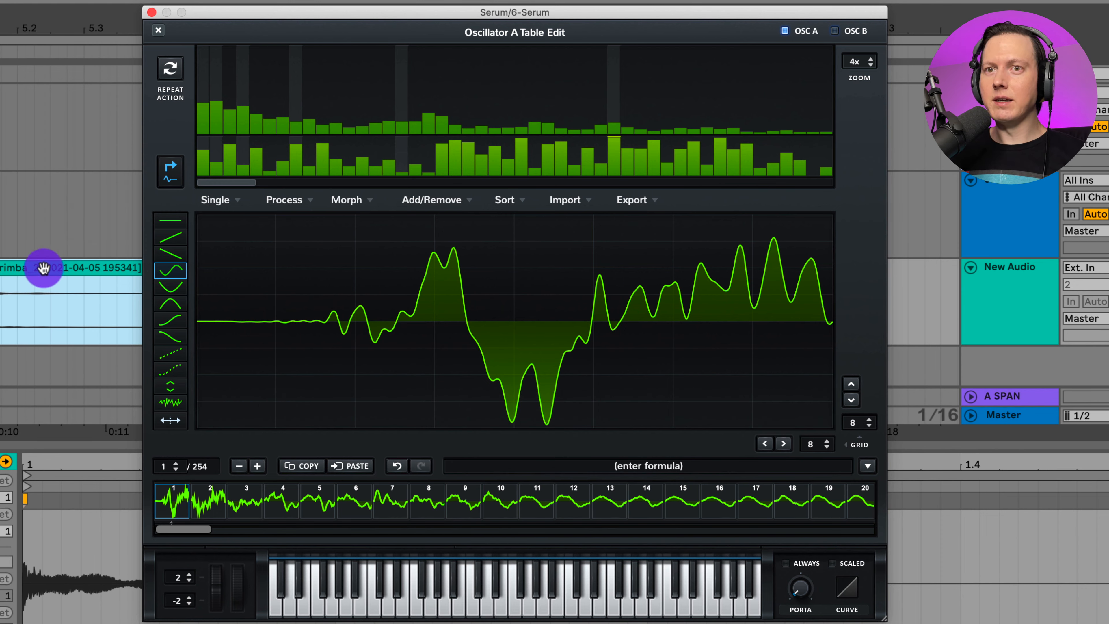
Enter note C3 as the split size in the formula field and import the marimba clip into the wavetable editor
click(671, 465)
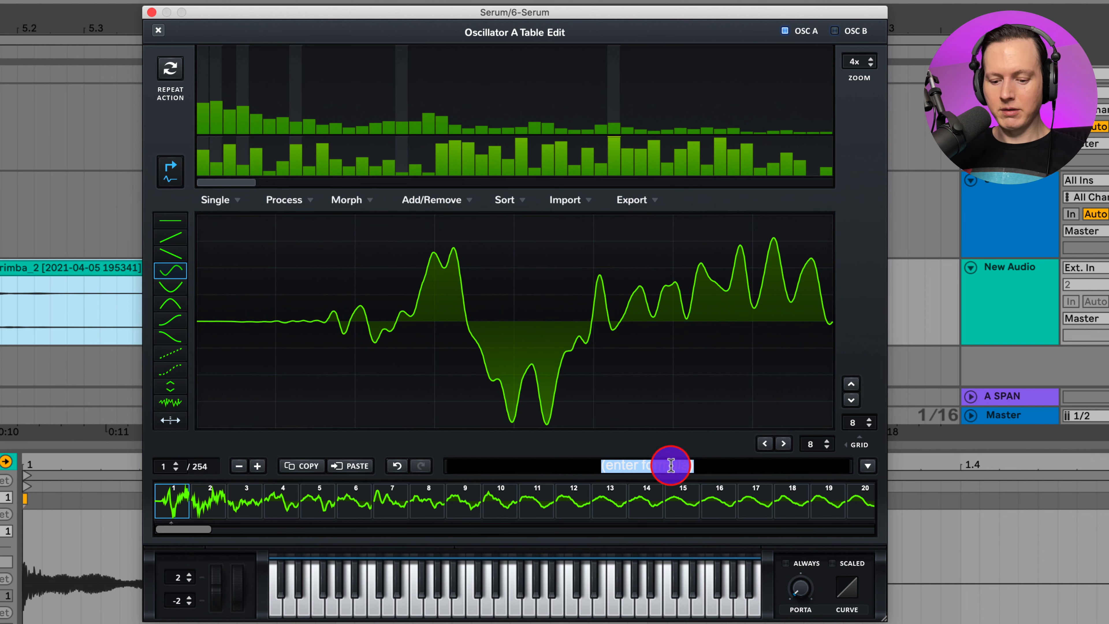
text(C)
key(Return)
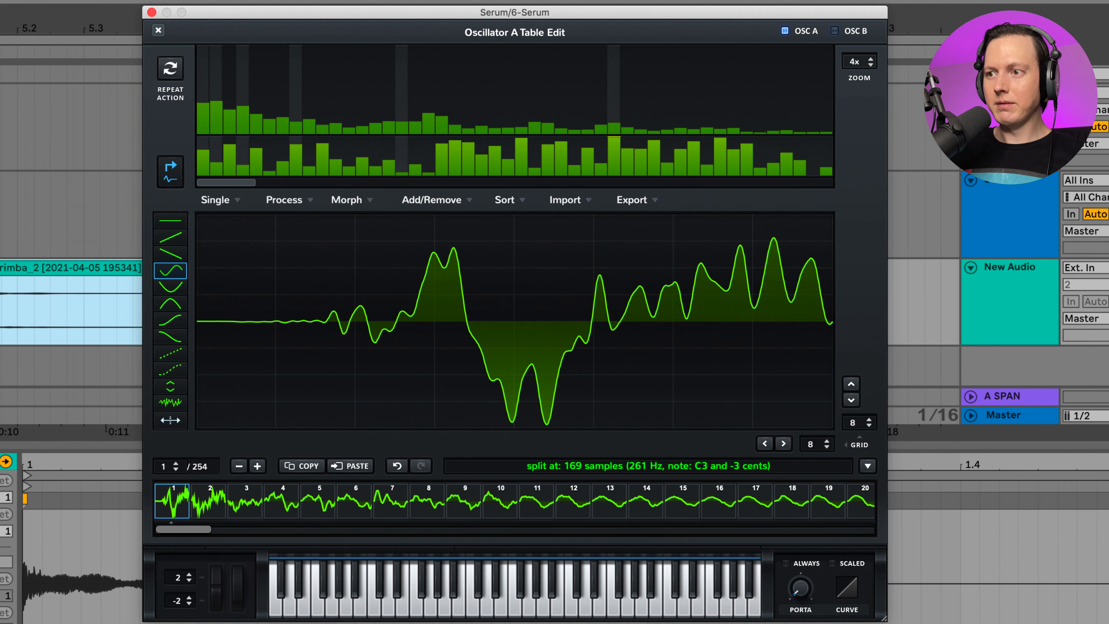
drag(21, 267, 432, 289)
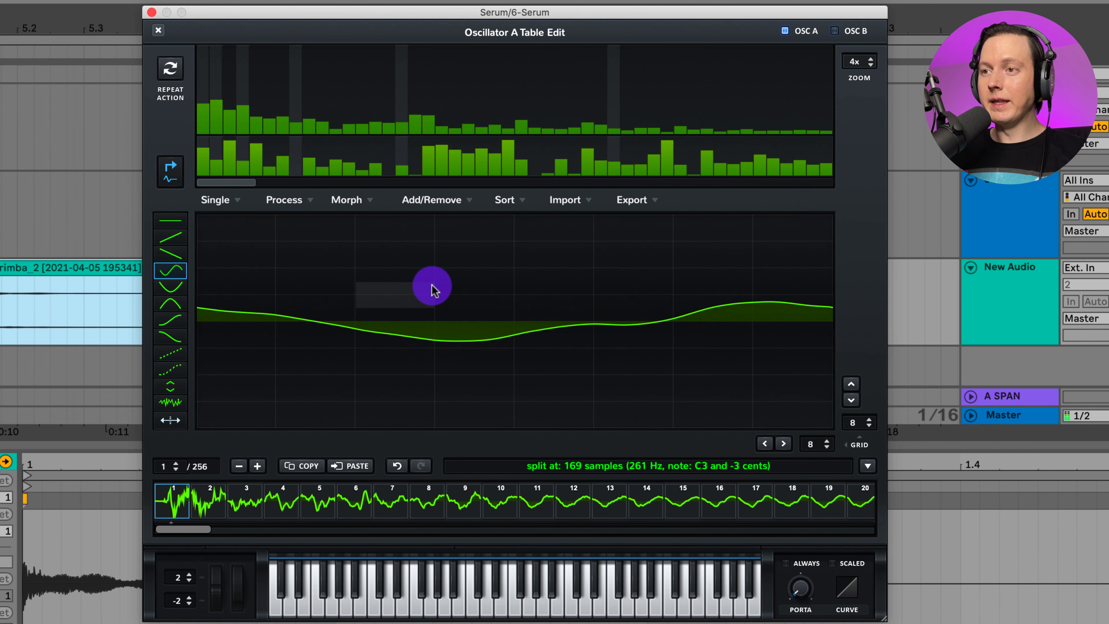
Enter c2 as the split size in the formula field and import the marimba clip with it
click(658, 465)
text(c2)
key(Return)
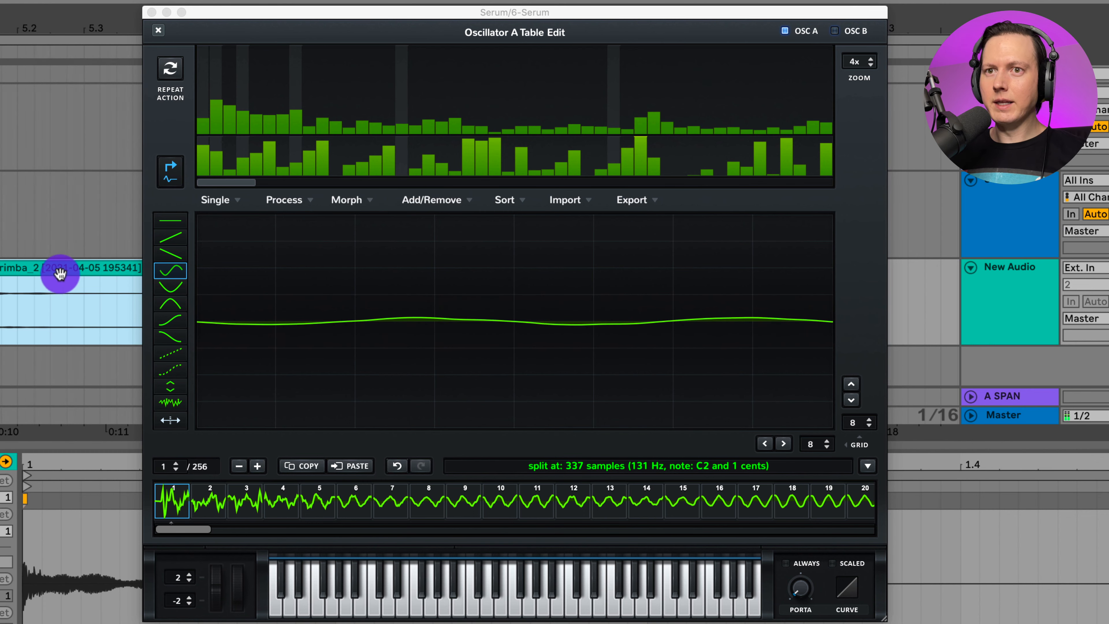
Enter a split size of 169 samples in the formula field and import the marimba clip into the waveform display
click(630, 468)
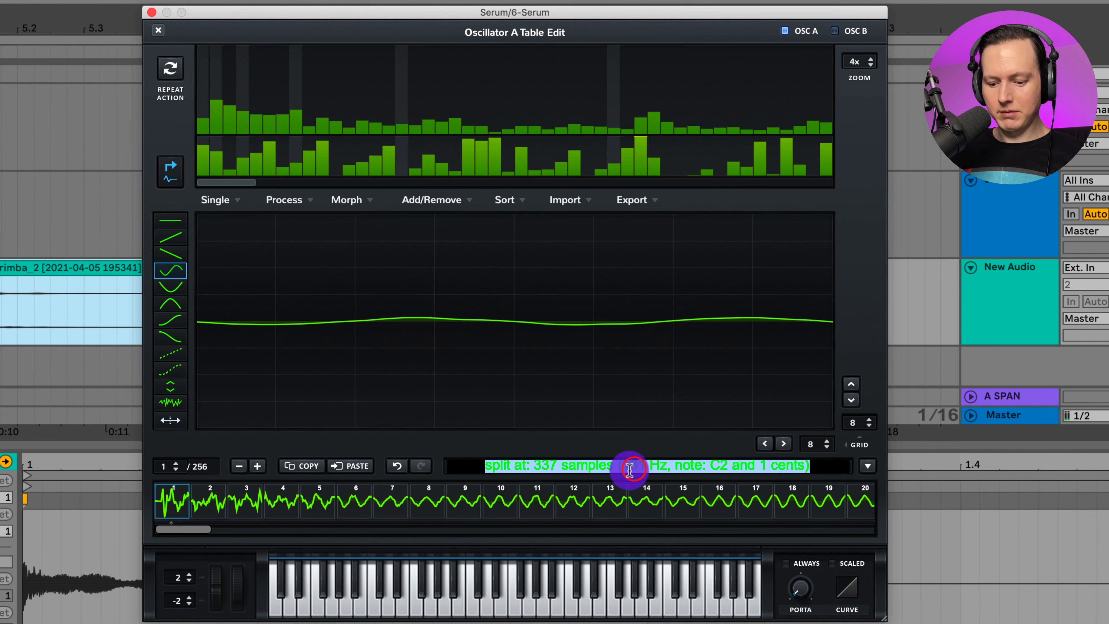
text(169)
key(Return)
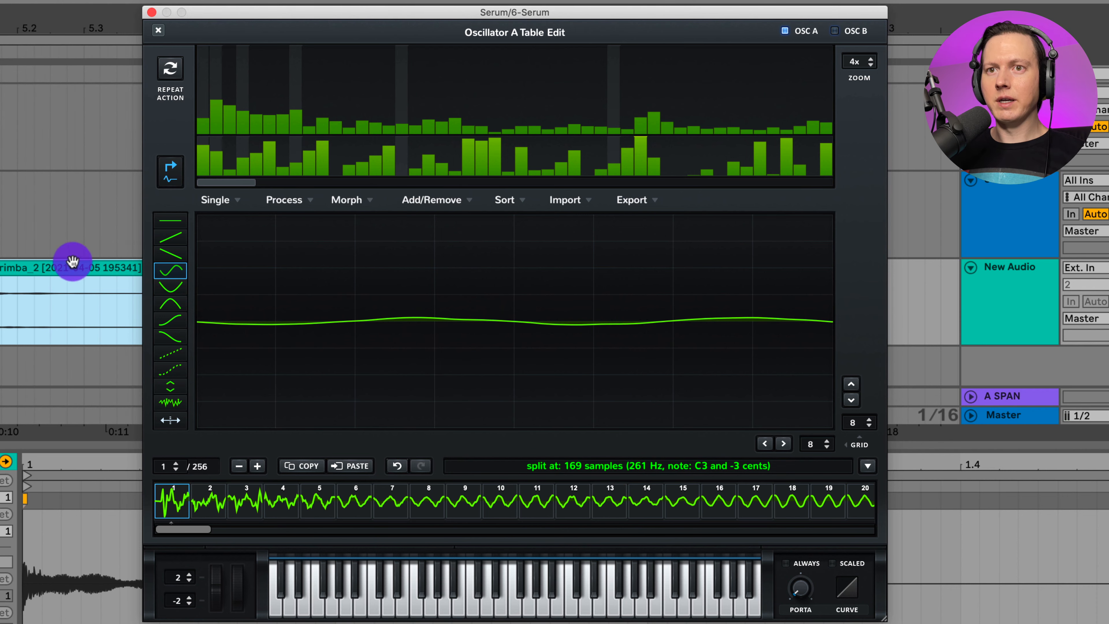
drag(62, 275, 330, 291)
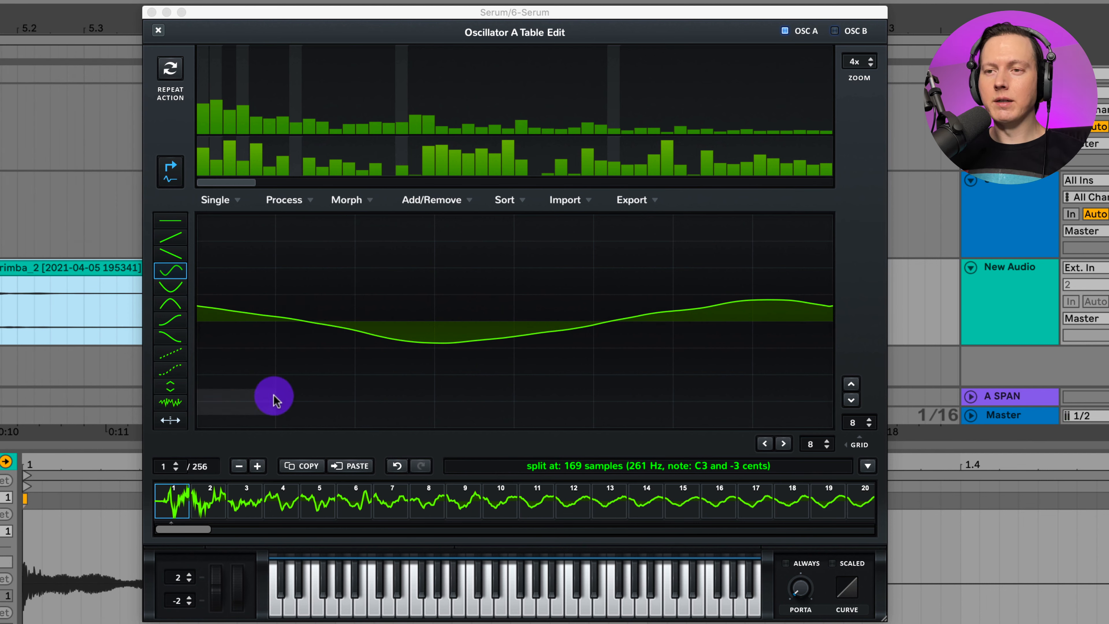
Apply X-Fade Edges (grid size) to the wavetable frames and close the wavetable editor
click(291, 200)
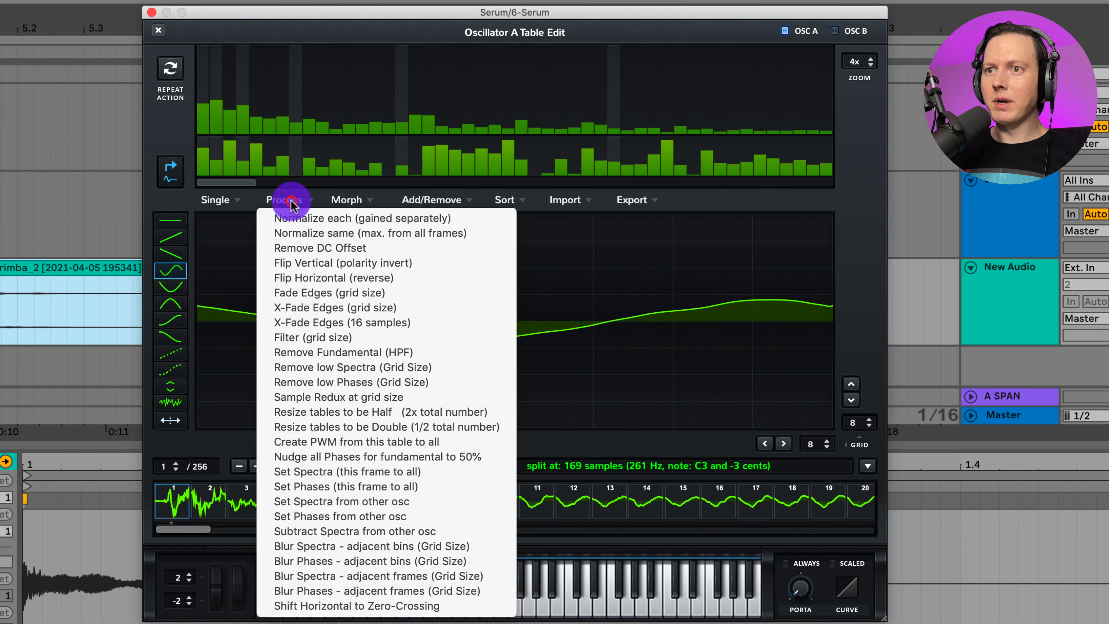
click(380, 309)
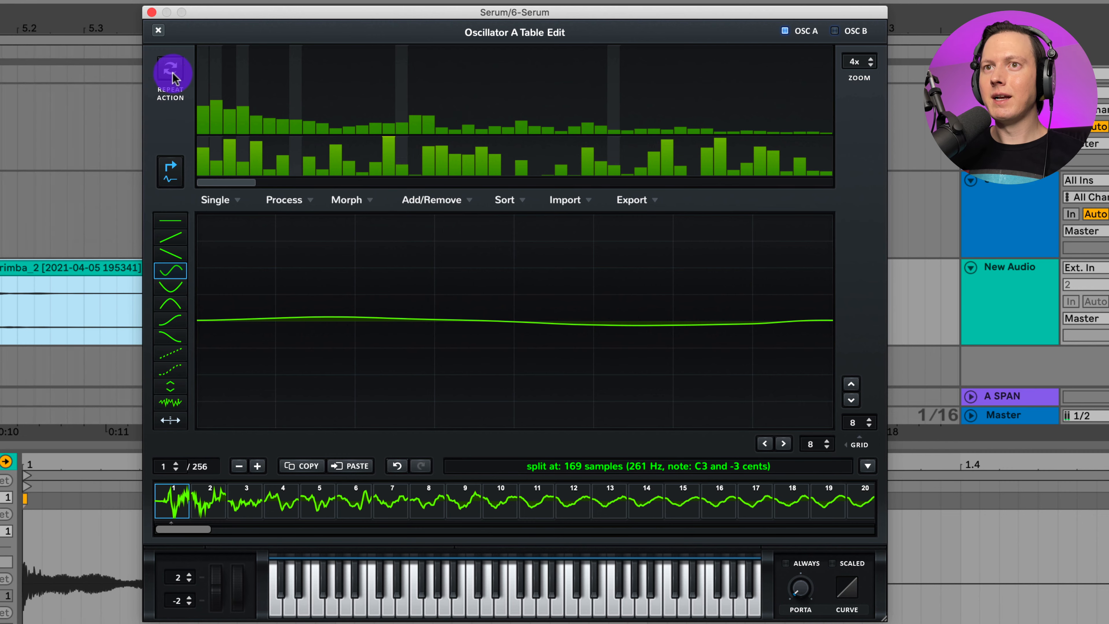
click(159, 31)
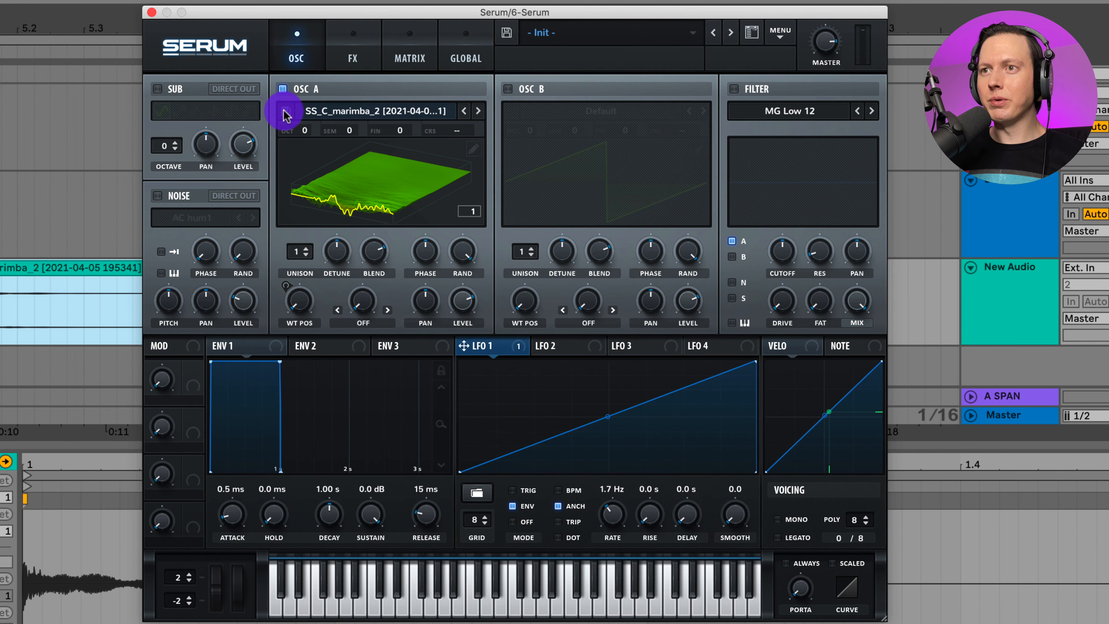
Open the save dialog for oscillator A's wavetable and cancel it without saving
click(286, 114)
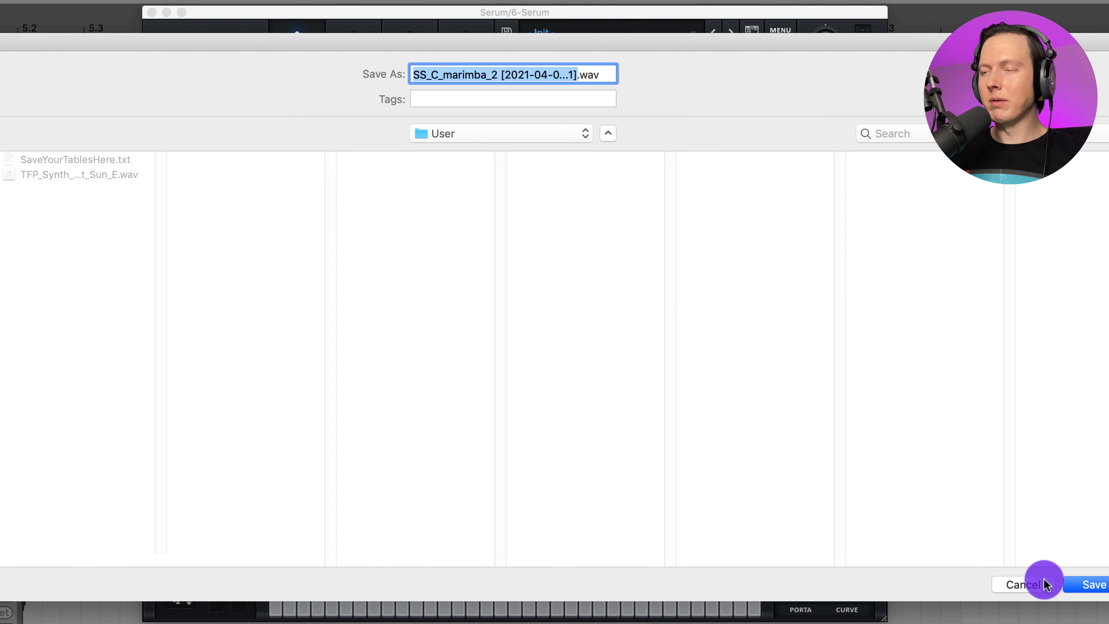
click(1033, 582)
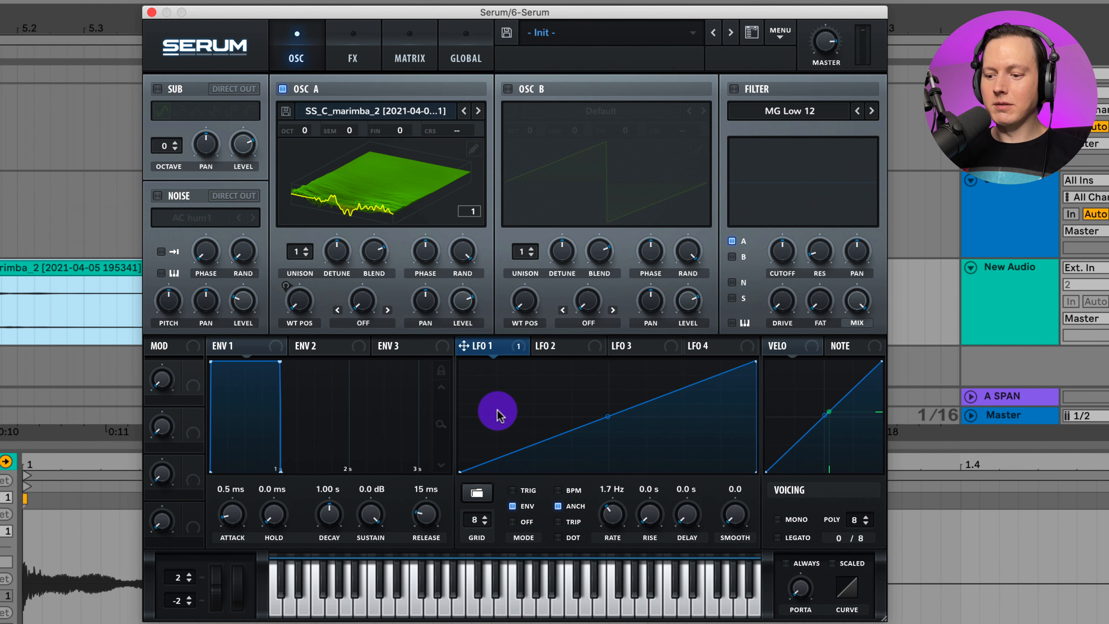
Set oscillator A's unison to 2 voices, comparing it with a single voice
click(297, 246)
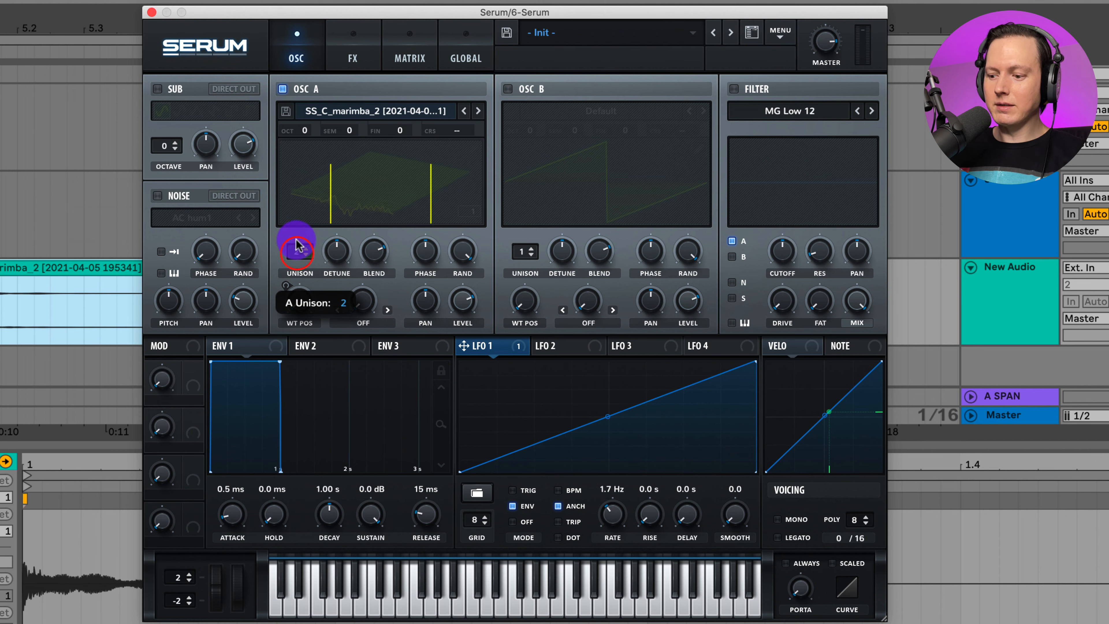
click(301, 255)
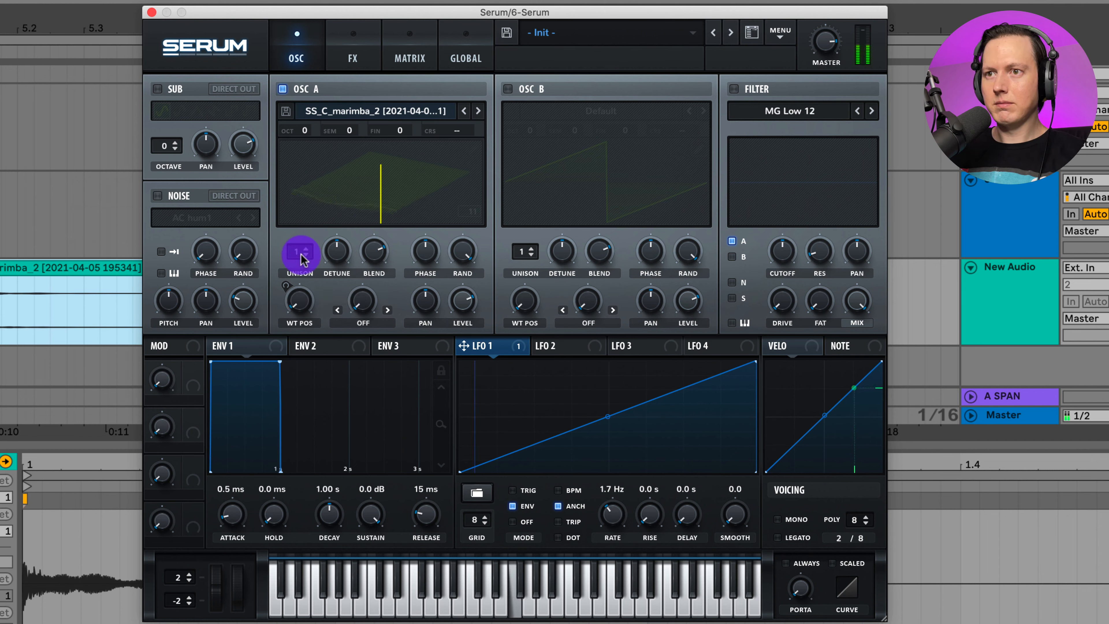
click(296, 247)
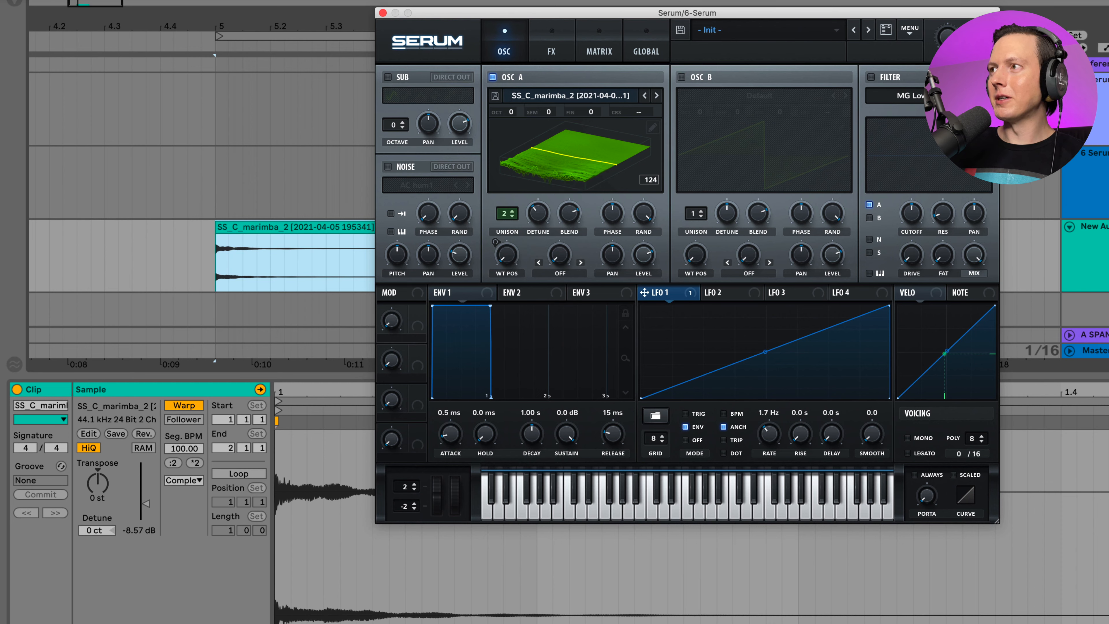
Find the first white logo PNG through Spotlight and import the image as oscillator A's wavetable
key(super+space)
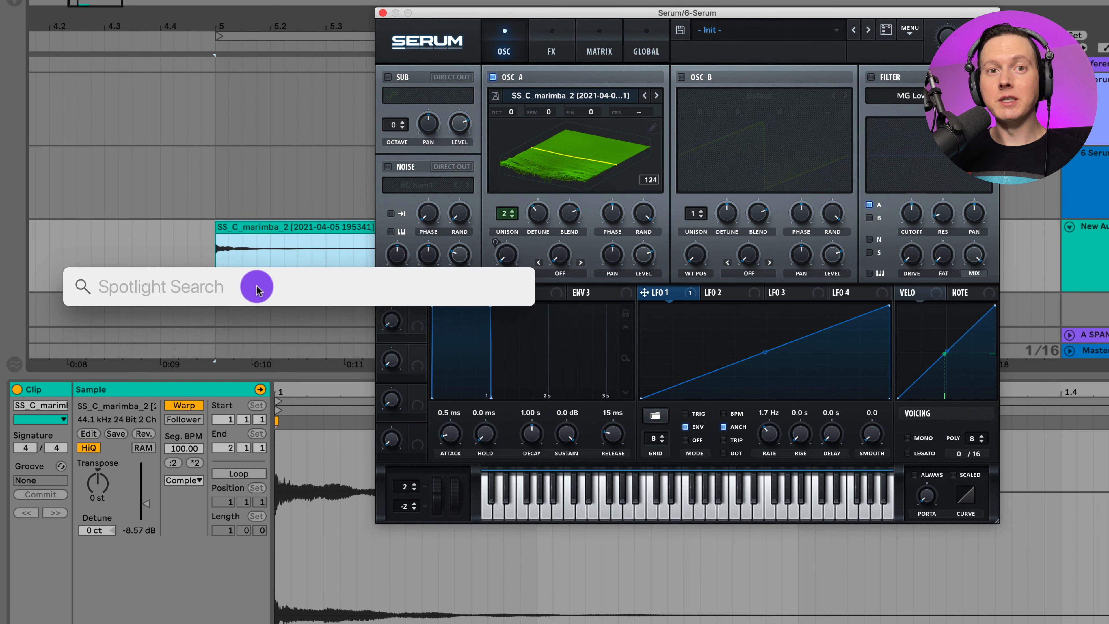
text(sam logo white)
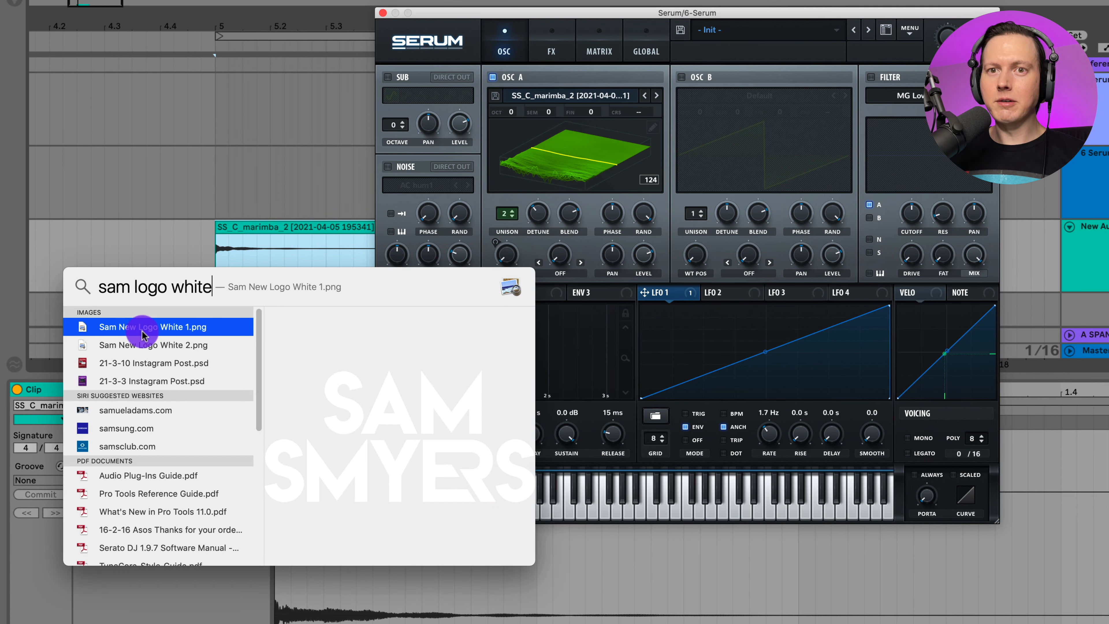
drag(141, 335, 598, 155)
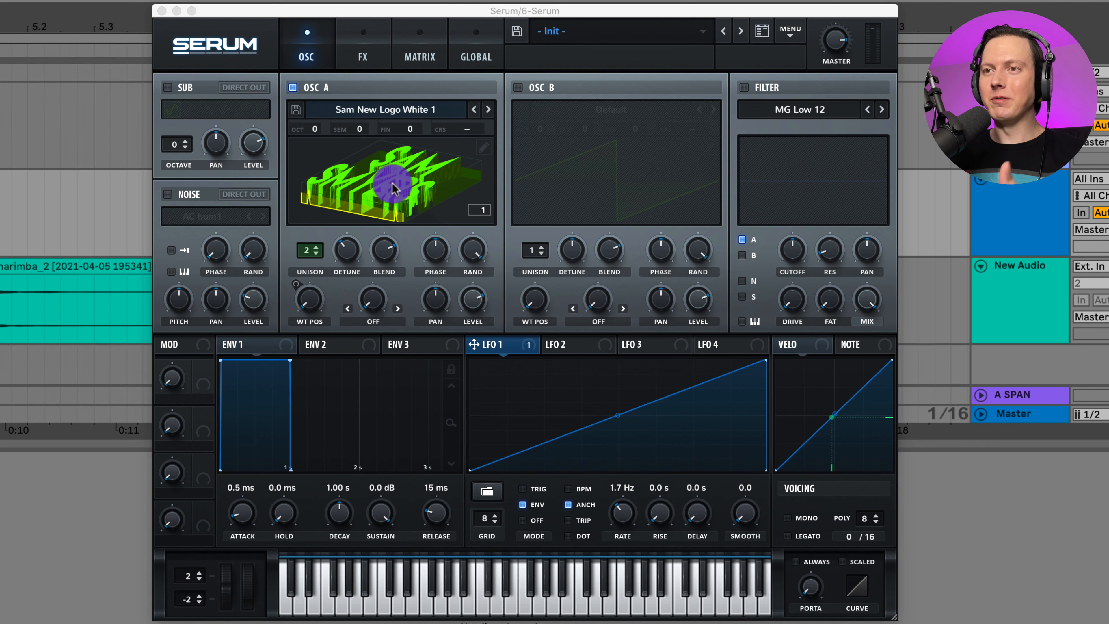
Move oscillator A's wavetable position to about frame 164 and adjust the master volume
drag(307, 302, 458, 205)
drag(838, 42, 847, 98)
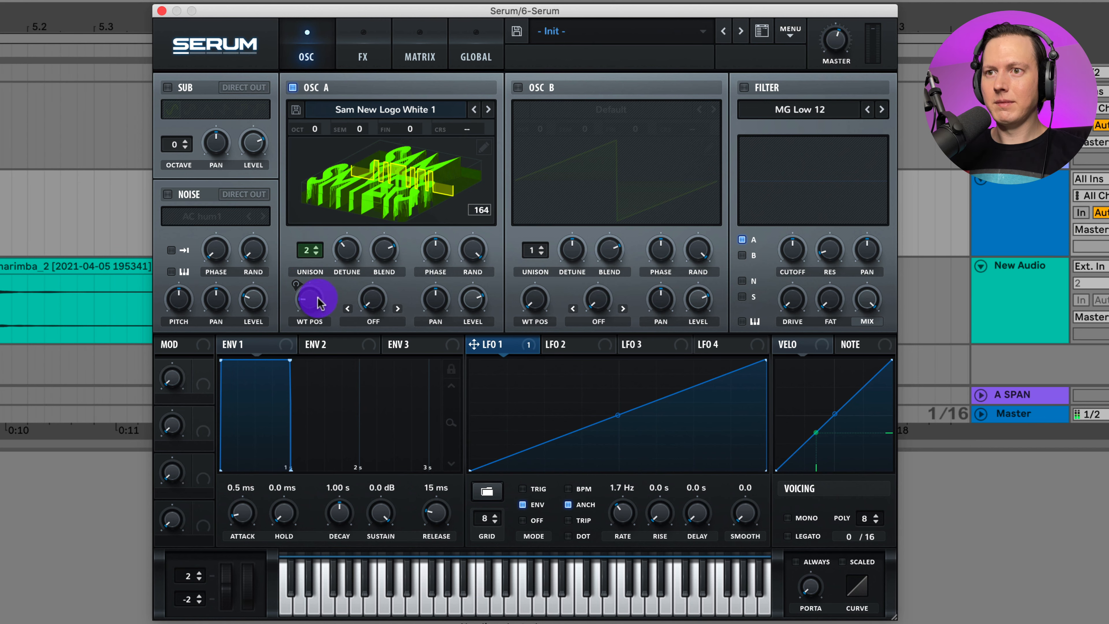
drag(834, 44, 832, 50)
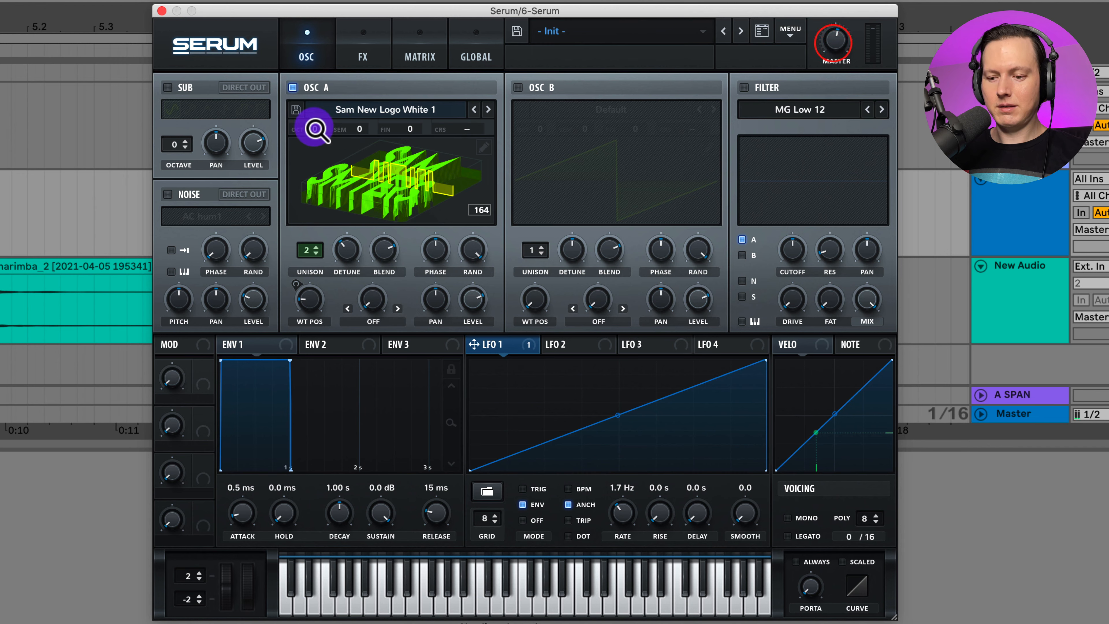
Set oscillator A's octave to -2 and dismiss the interface zoom options
drag(314, 124, 316, 153)
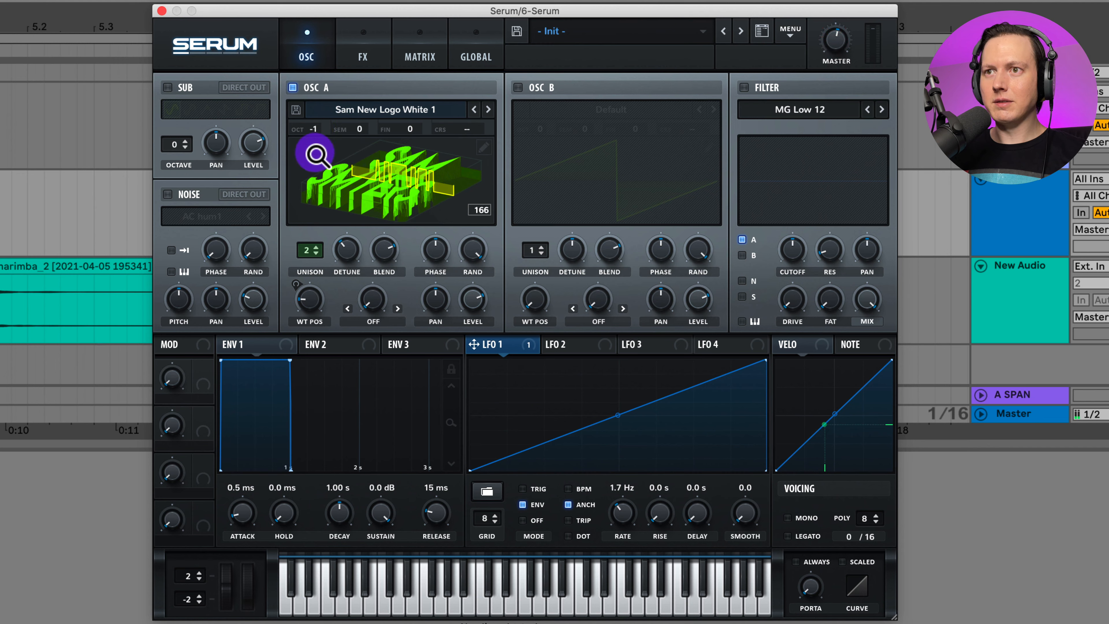
click(265, 61)
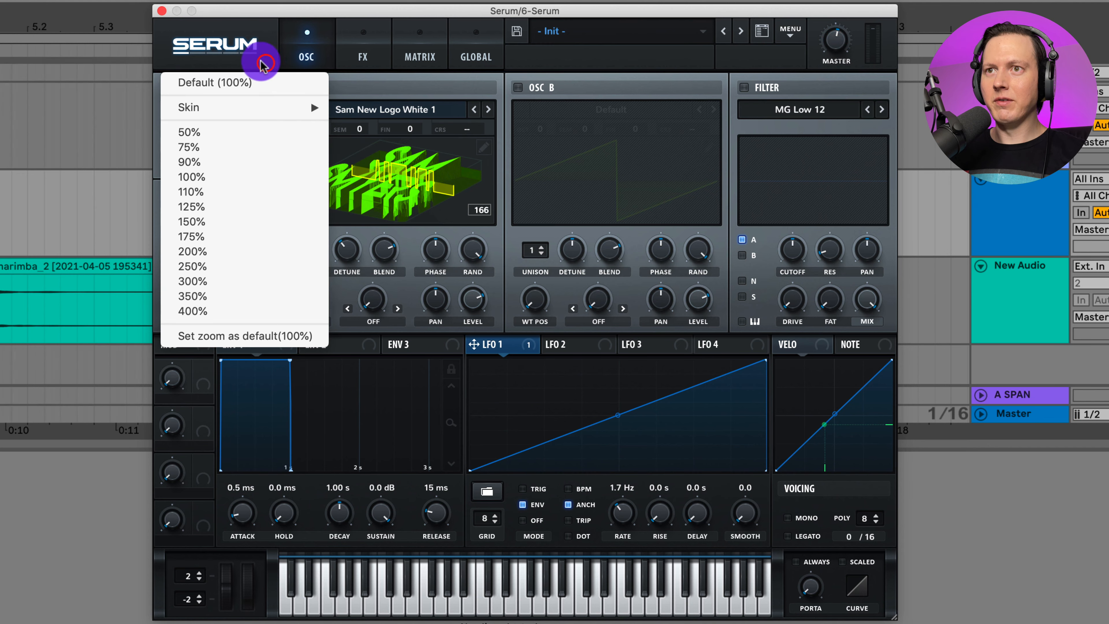
click(20, 113)
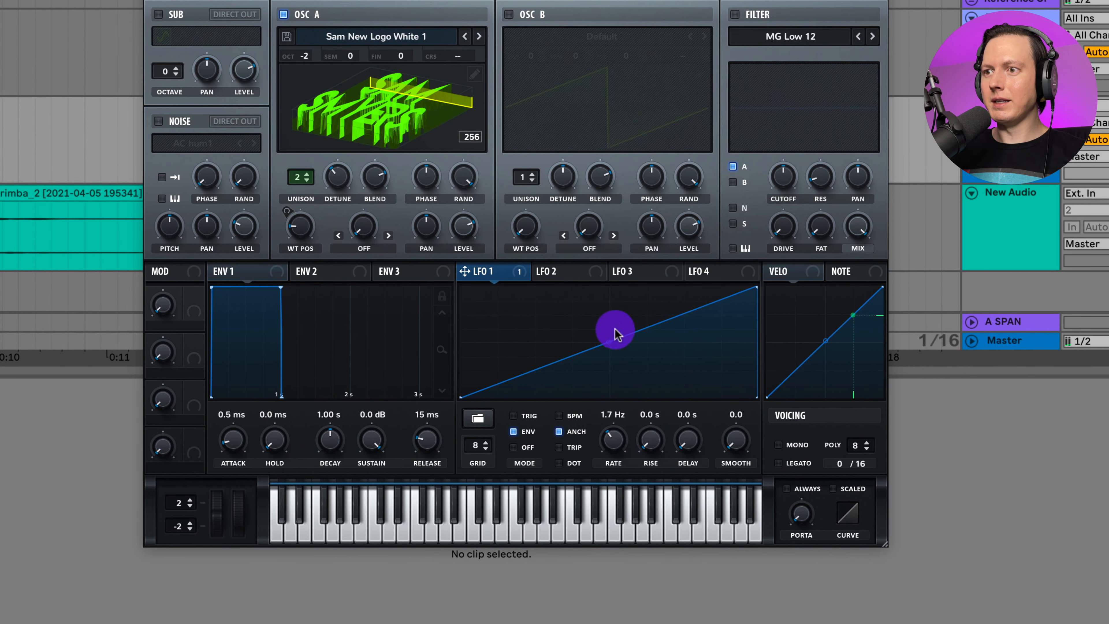
Load the basic triangle shape into LFO 1, with its mode set to Off and its rate to 0.6 Hz
click(478, 418)
mouse_move(528, 423)
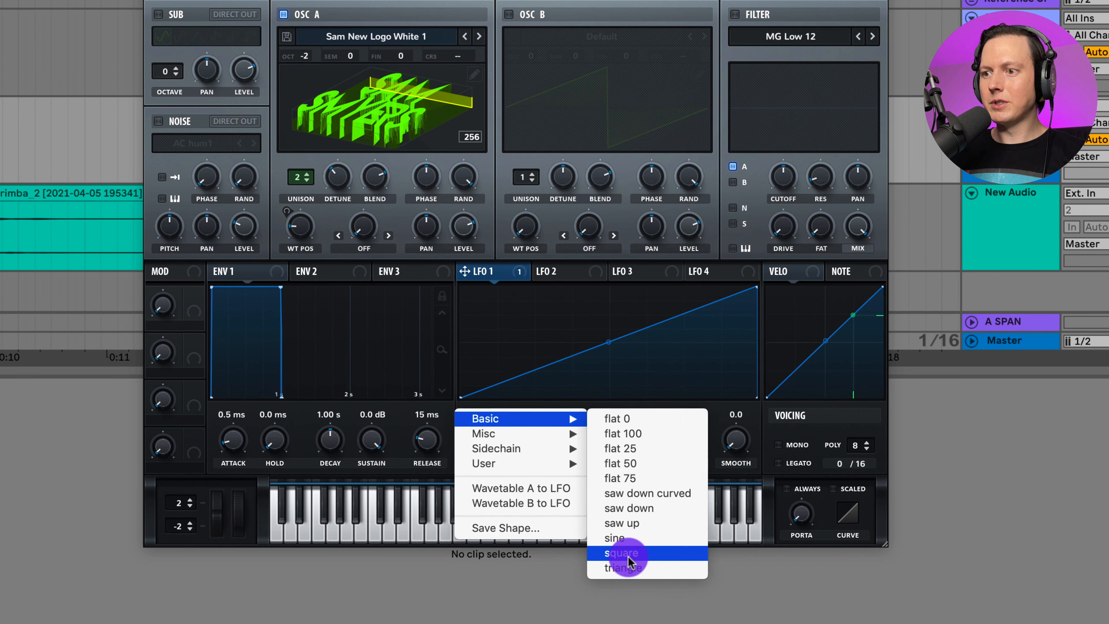
click(633, 568)
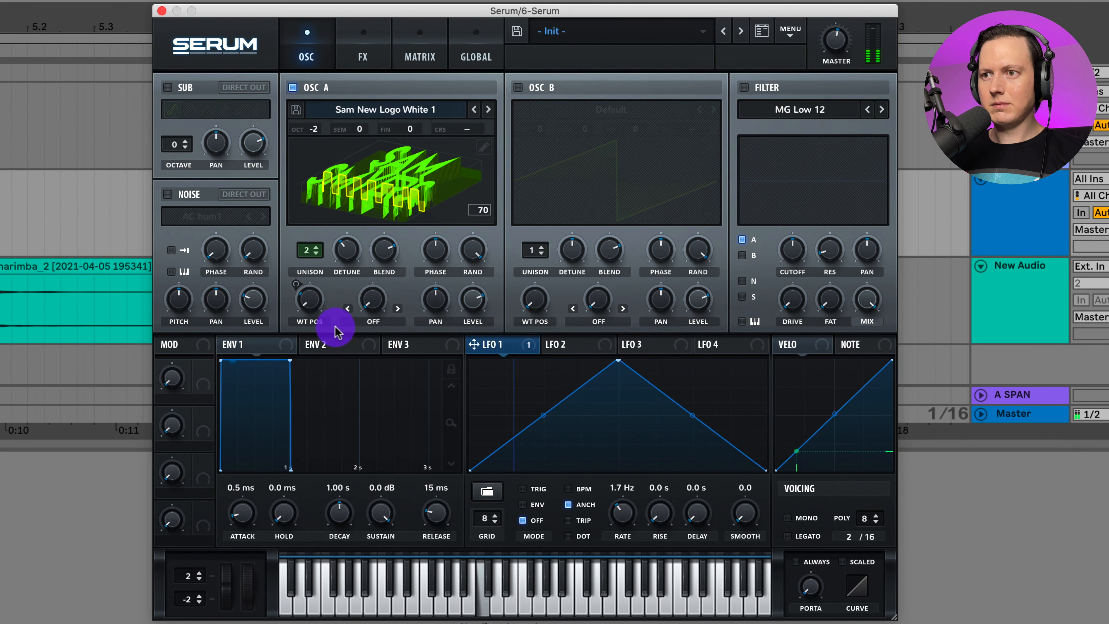
drag(622, 516, 620, 529)
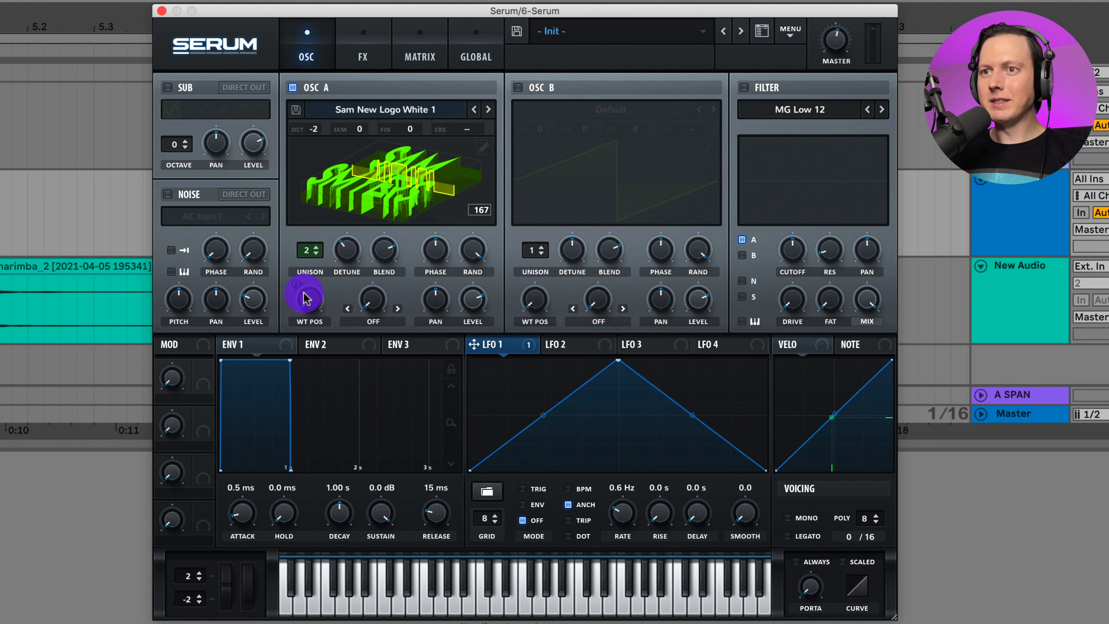
Toggle the bypass of LFO 1's modulation on oscillator A's wavetable position and readjust the wavetable position control
right_click(296, 282)
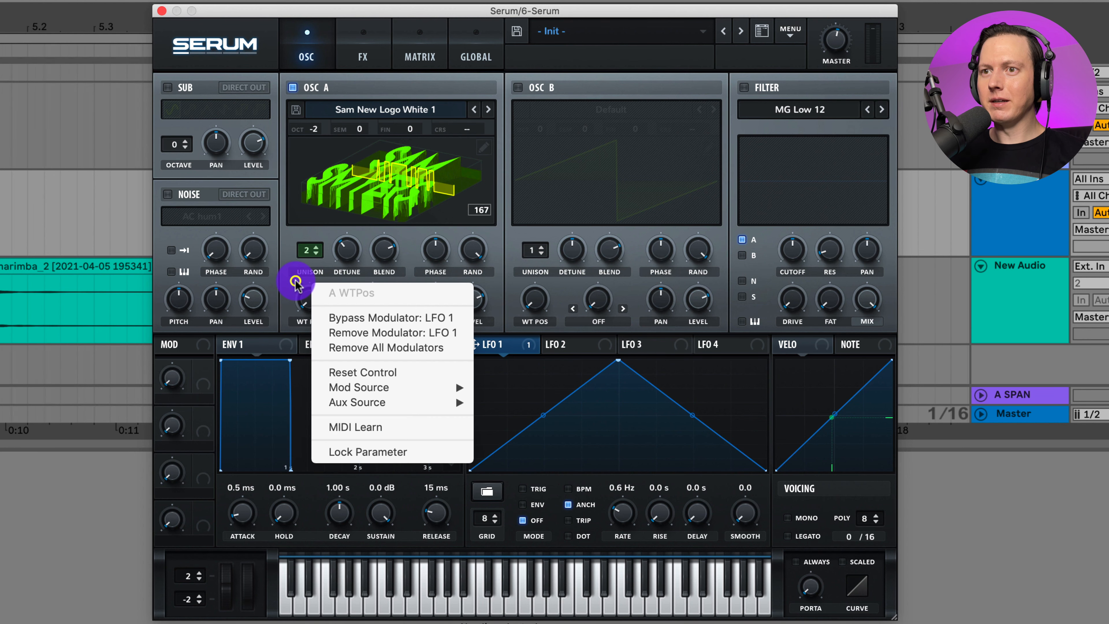
click(367, 320)
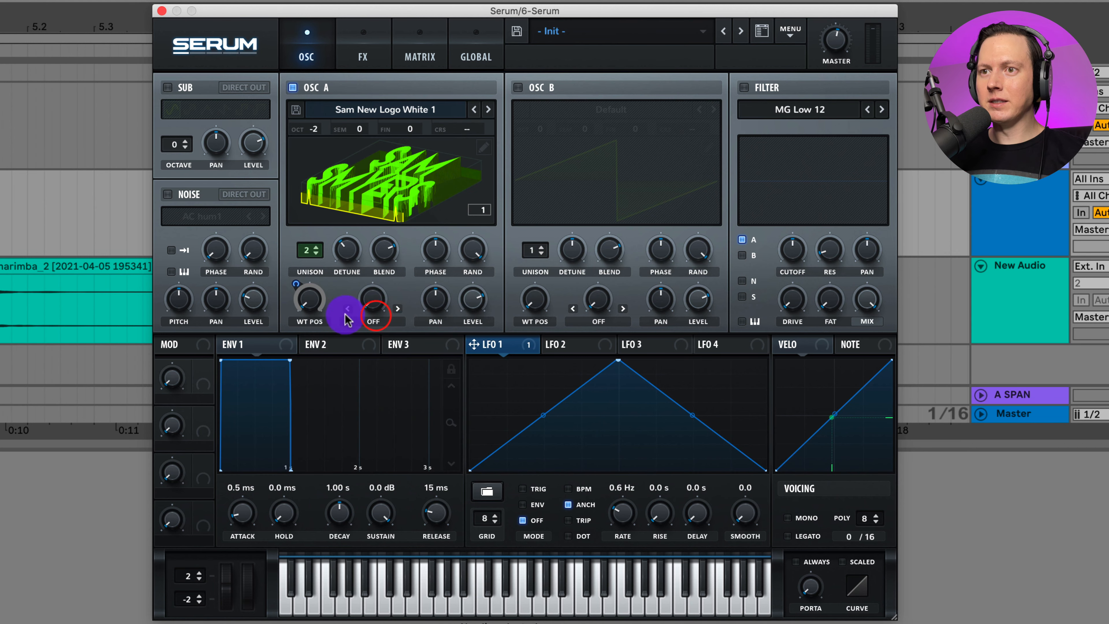
right_click(309, 308)
drag(308, 308, 311, 281)
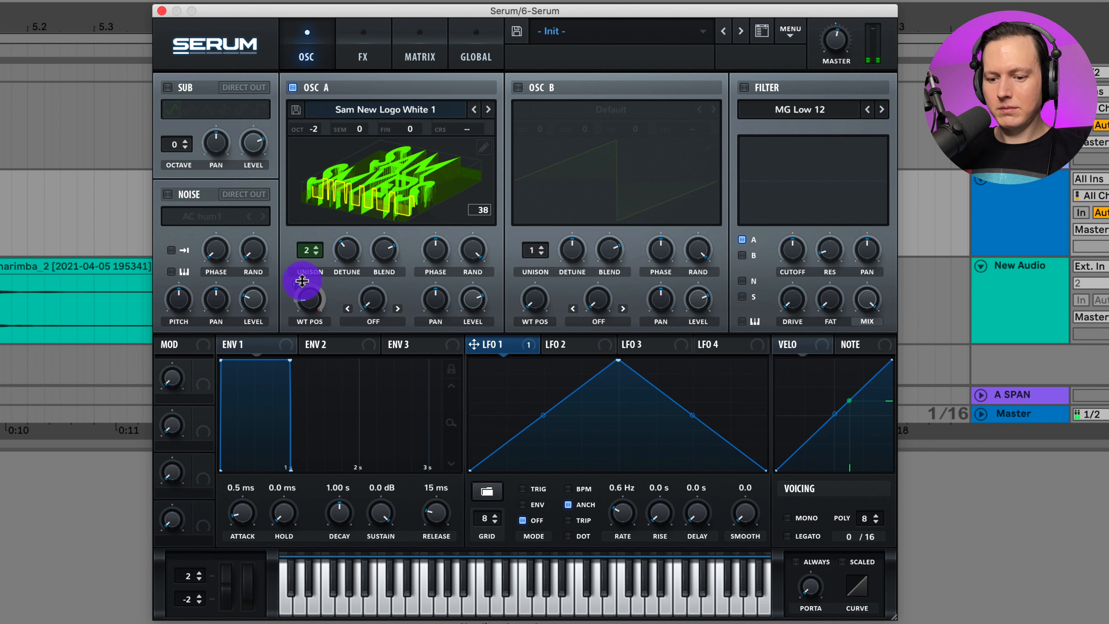